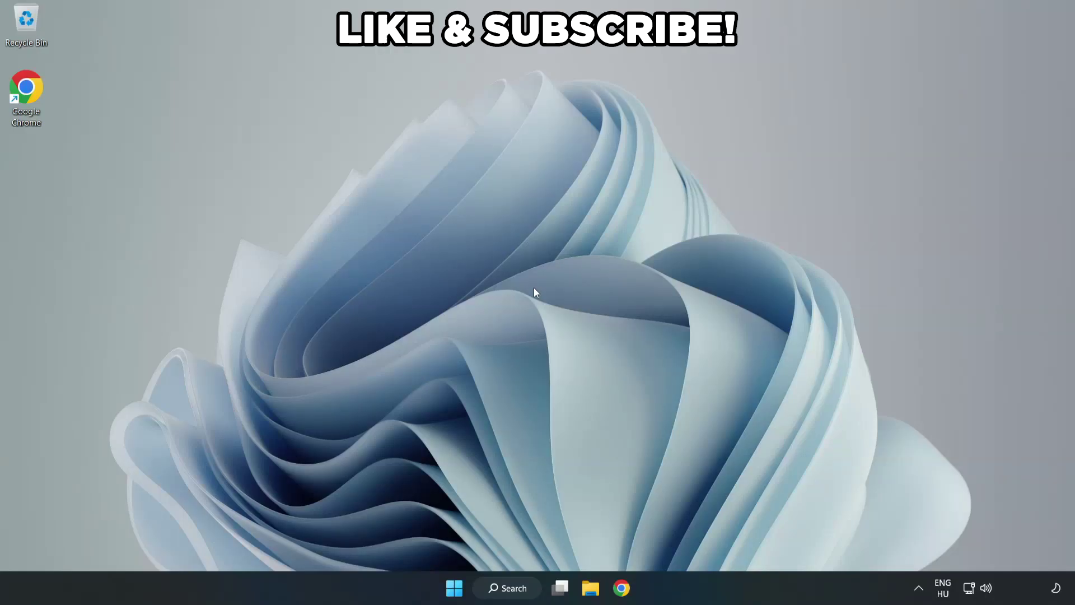
Search Windows for 'edit power plan' so the Control Panel page shows as best match.
click(514, 591)
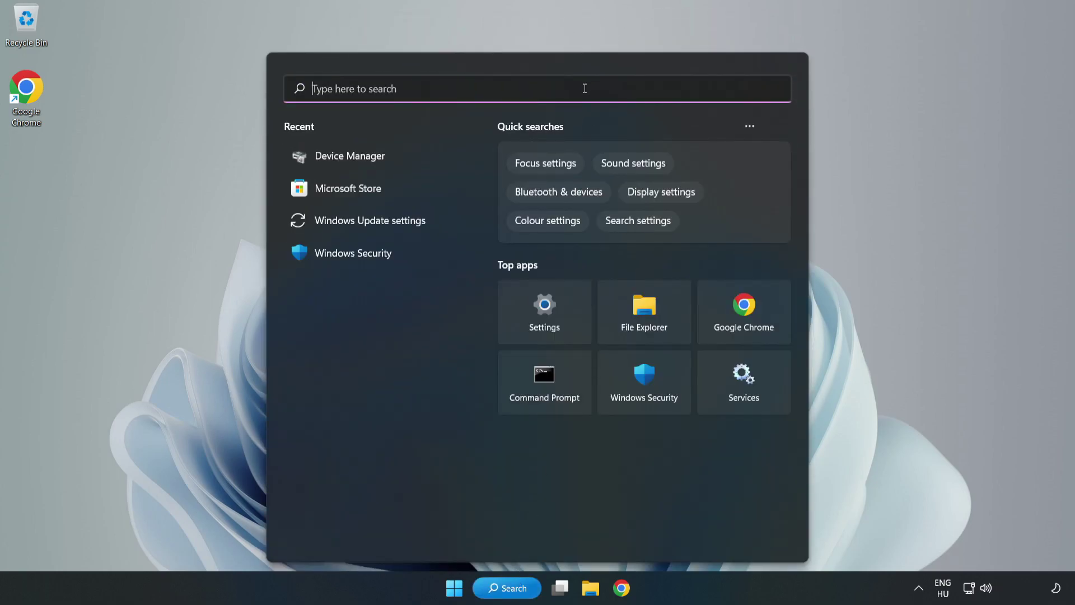
text(edit)
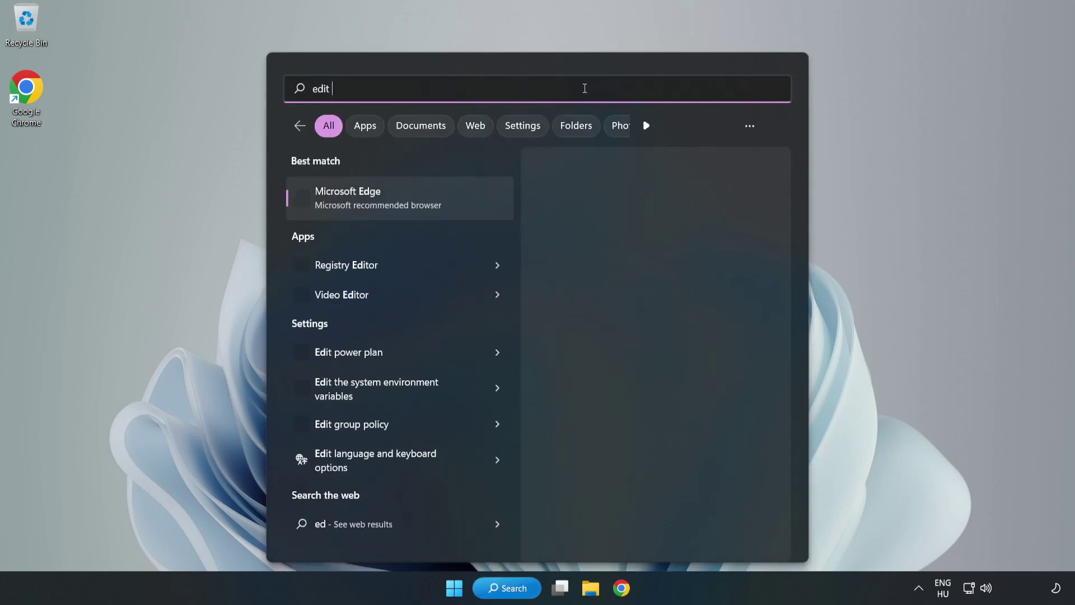
text( power plan)
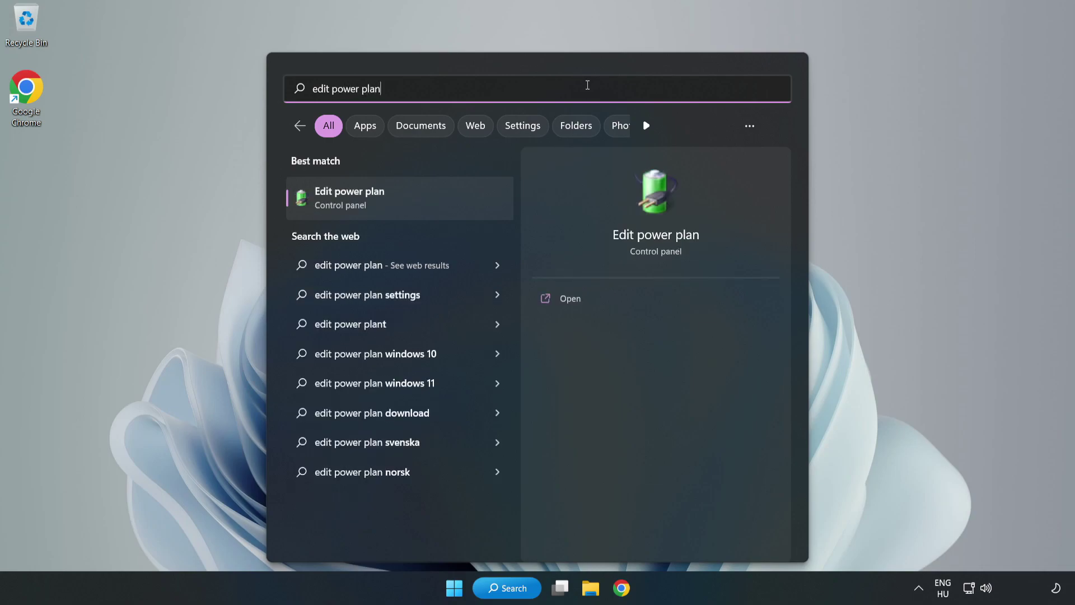
Make High performance the active plan in Power Options and close the window.
click(406, 200)
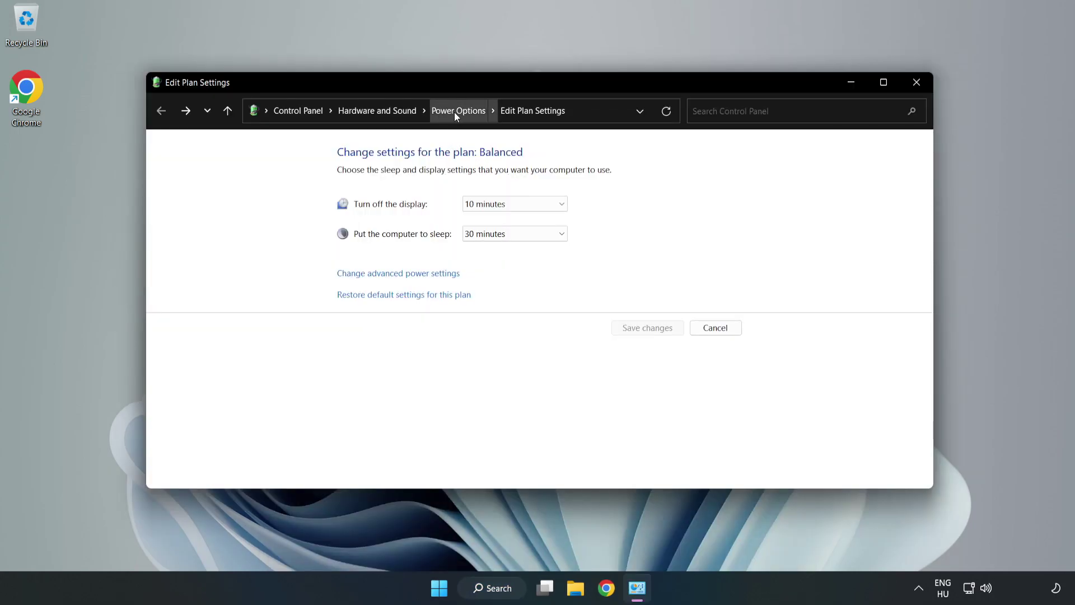
click(454, 112)
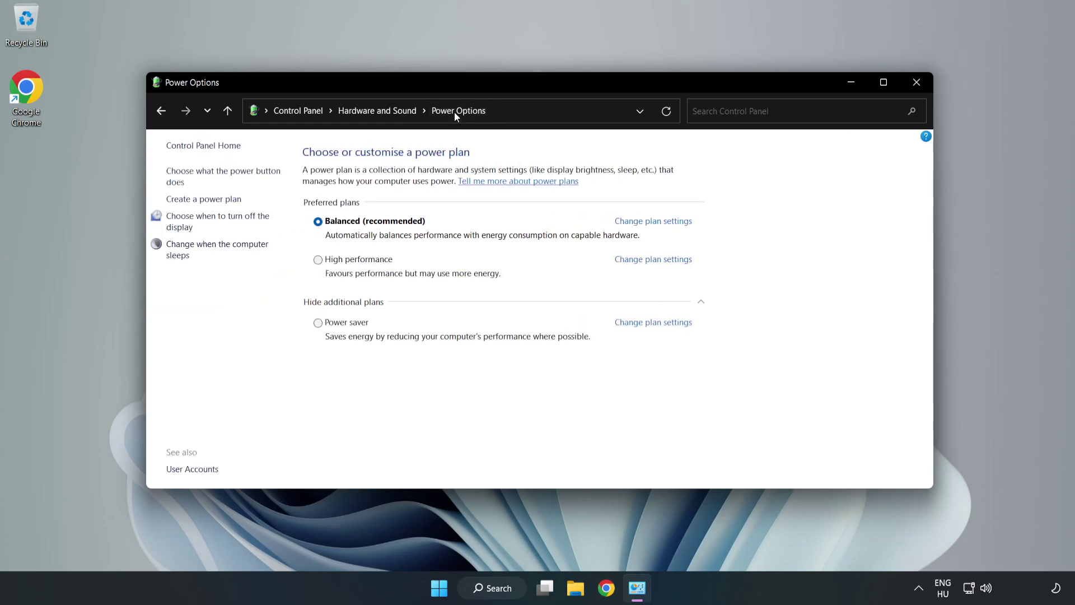
mouse_move(358, 260)
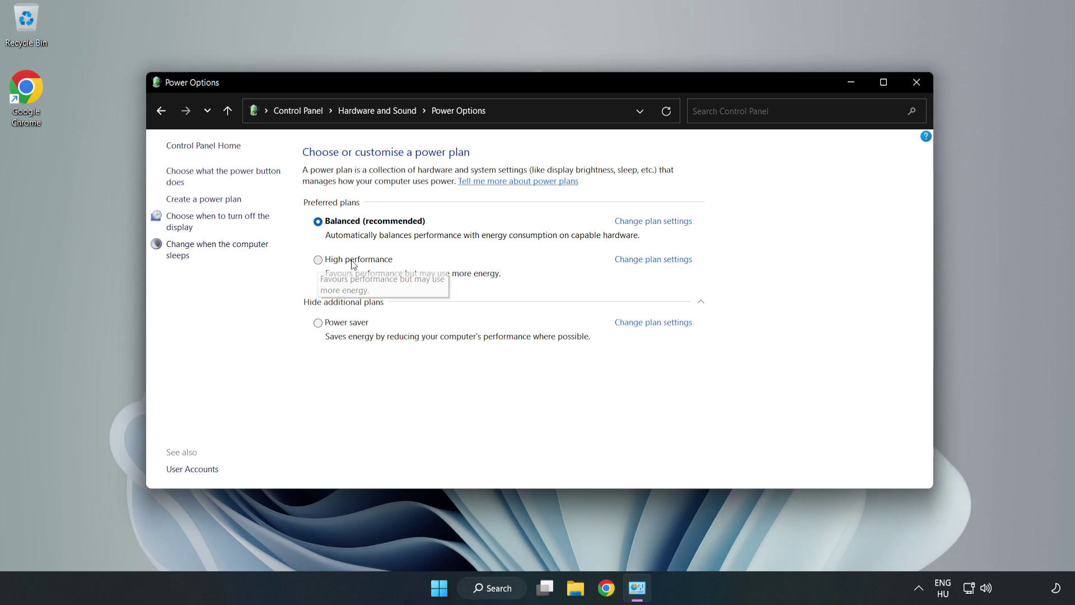
click(351, 261)
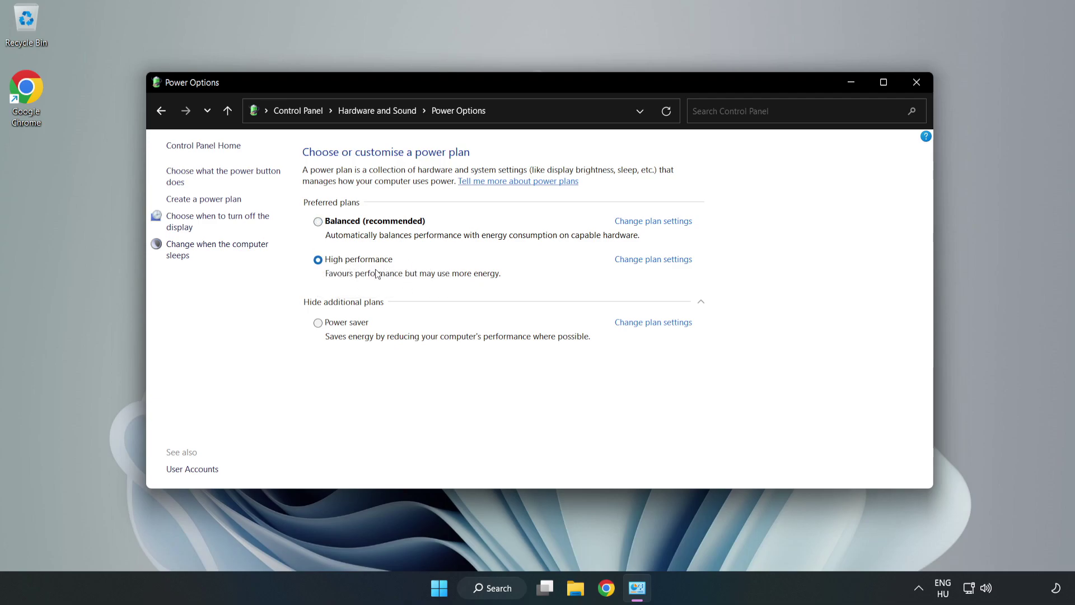
click(913, 87)
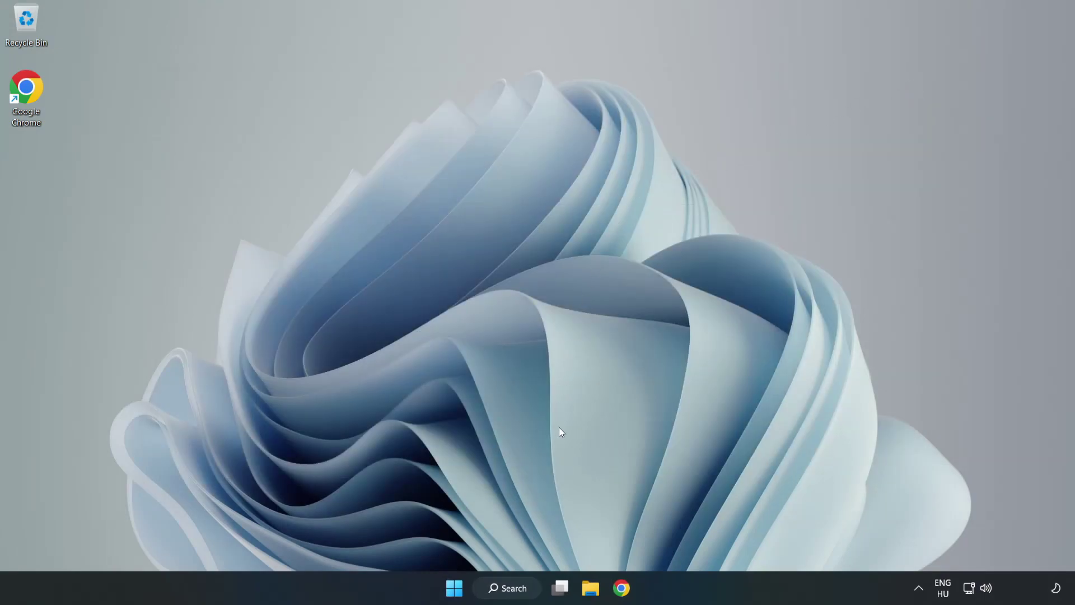
Search Windows for 'device manager' so Device Manager shows as best match.
click(513, 588)
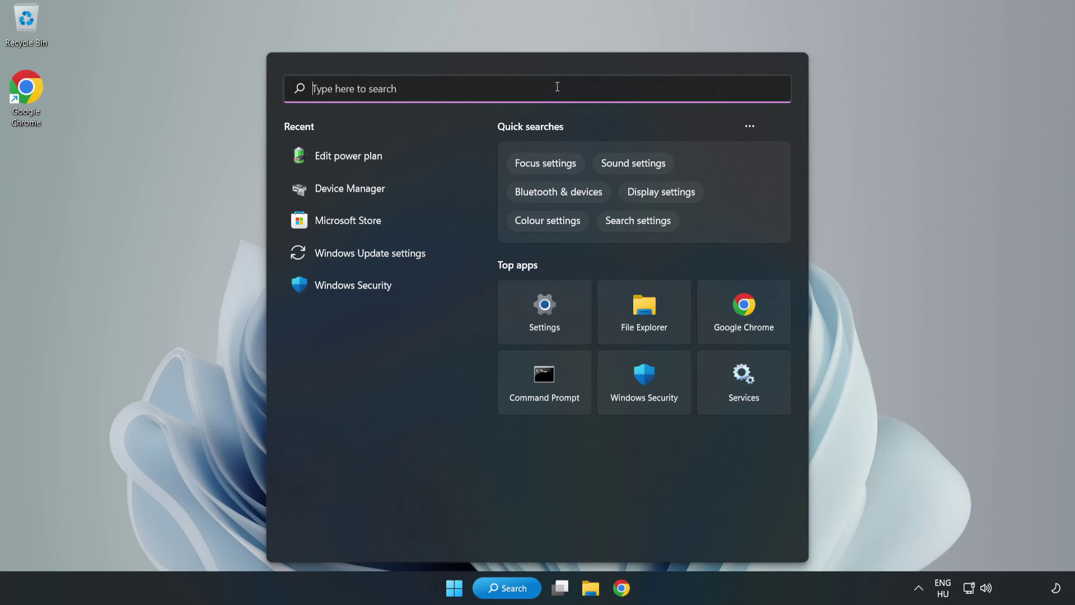
text(device mana)
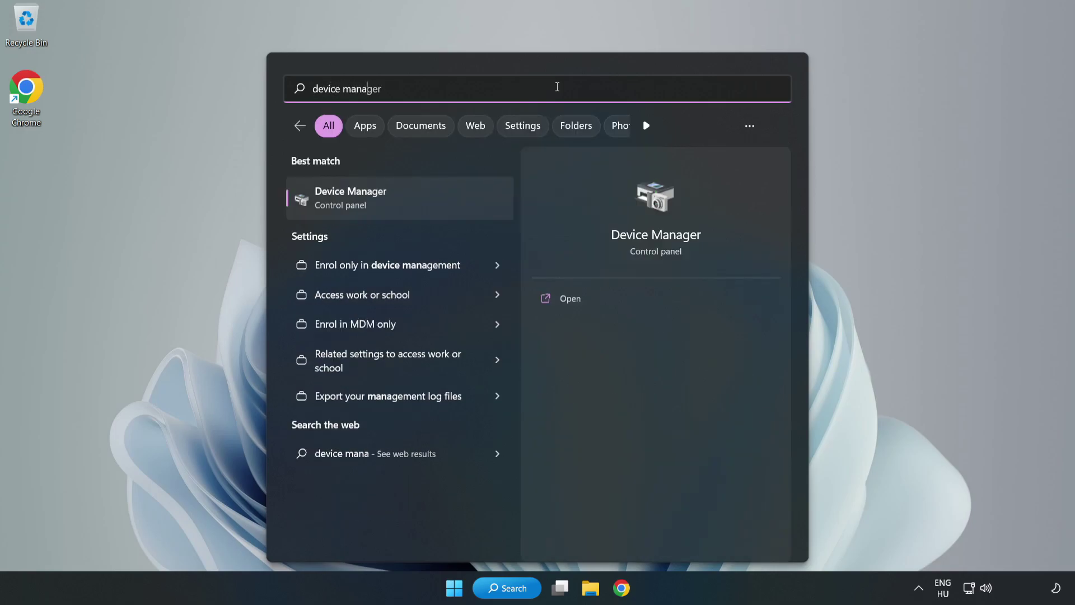
text(ger)
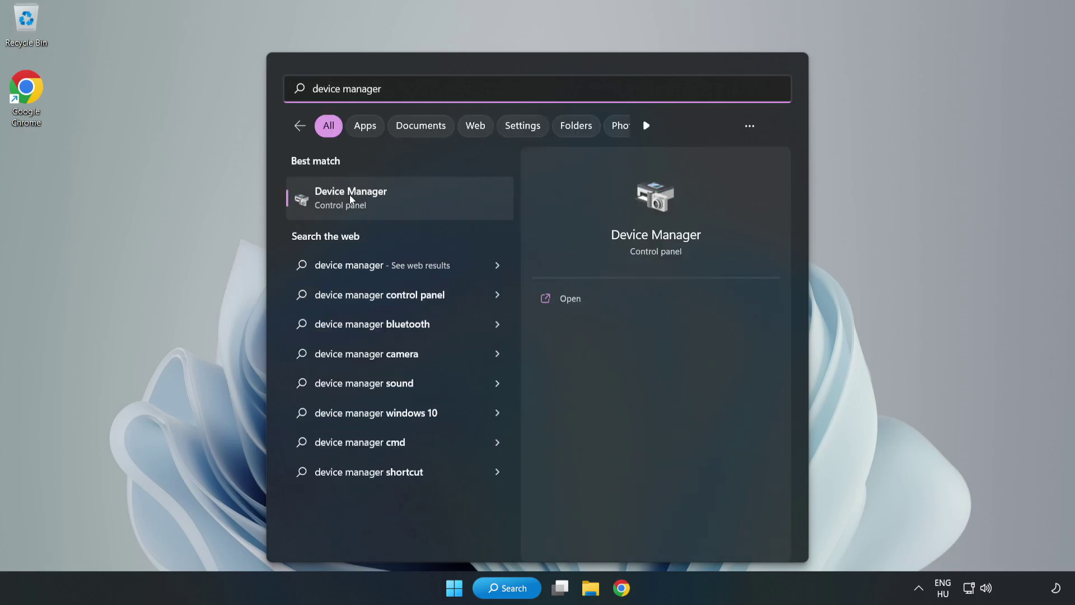
Launch Device Manager and expand Display adapters to select the VMware SVGA 3D adapter.
click(391, 199)
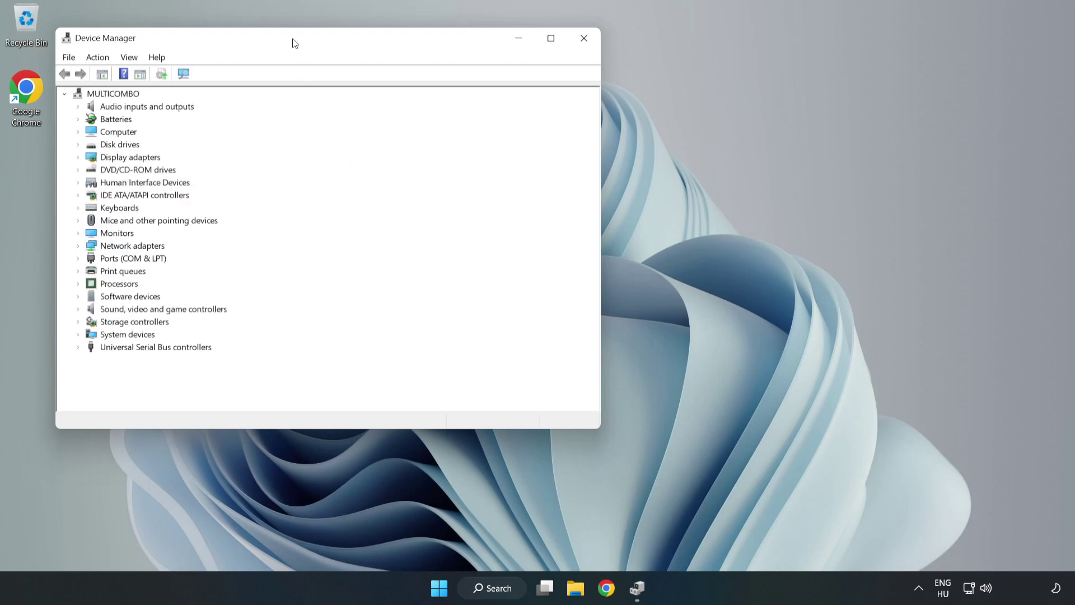
drag(293, 44, 494, 108)
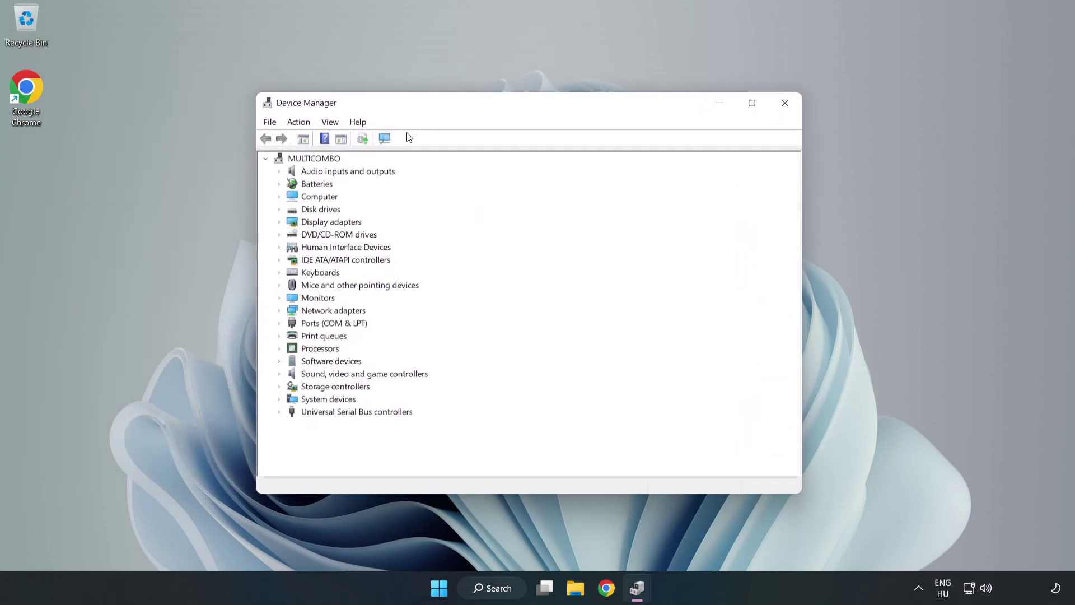
click(337, 222)
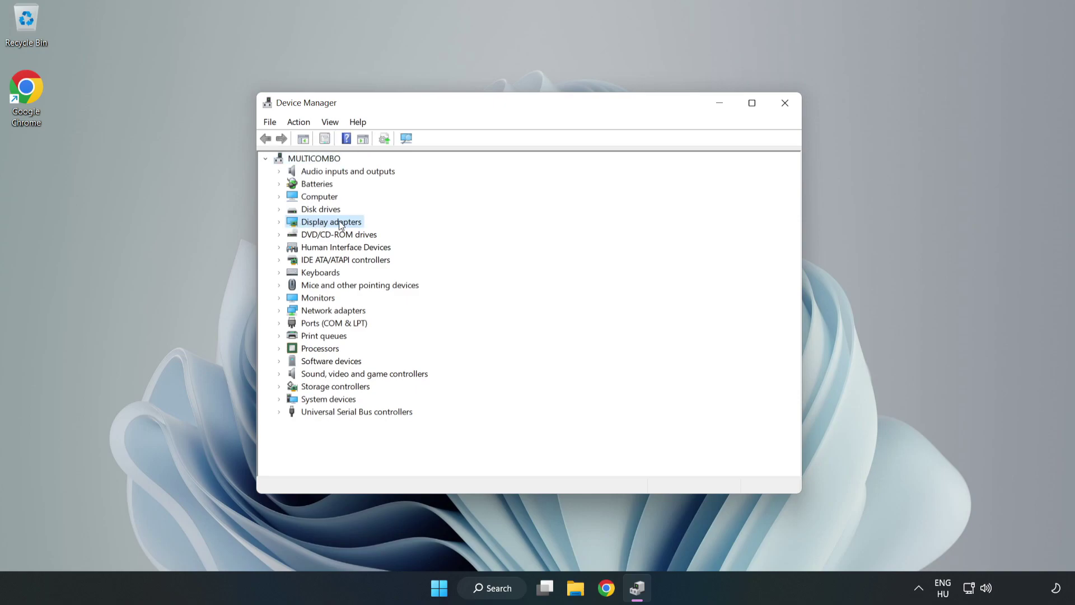
click(279, 222)
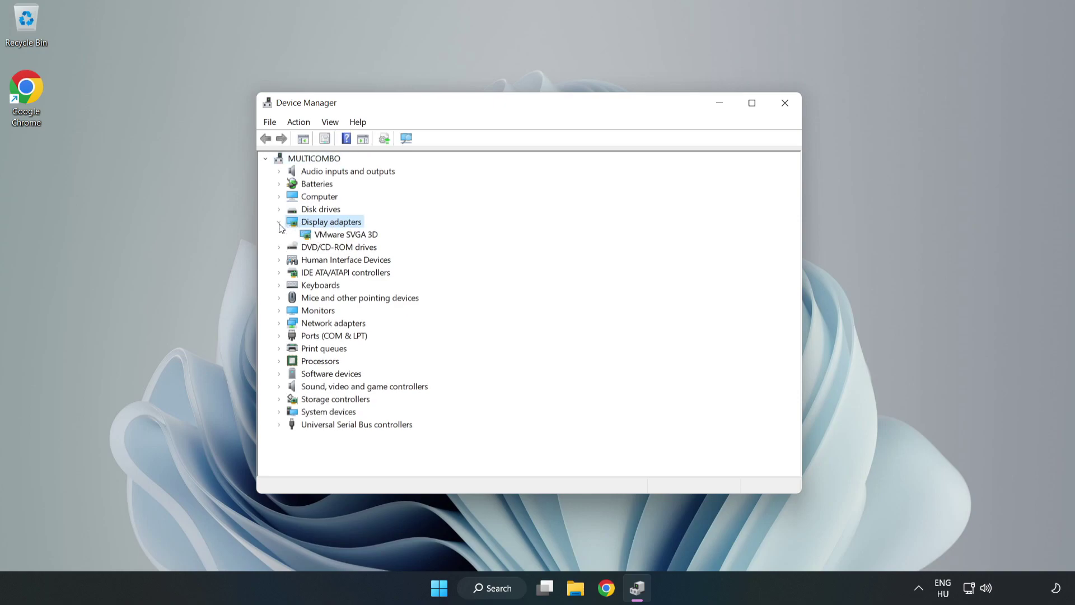
click(317, 236)
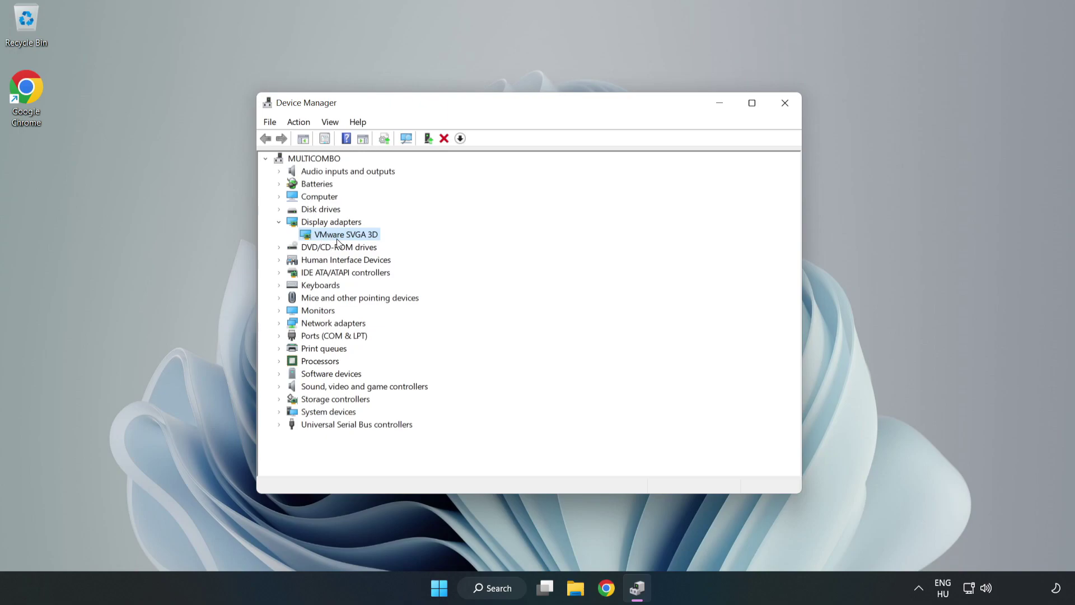
Run an automatic driver search for VMware SVGA 3D, confirm the best driver is installed, and close Device Manager.
right_click(342, 235)
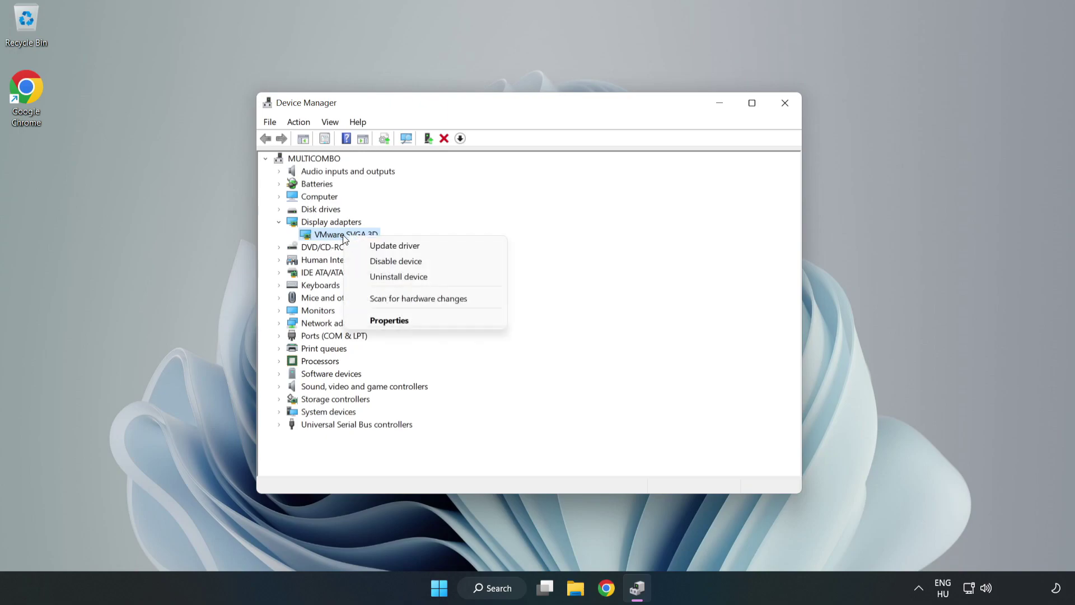
click(404, 249)
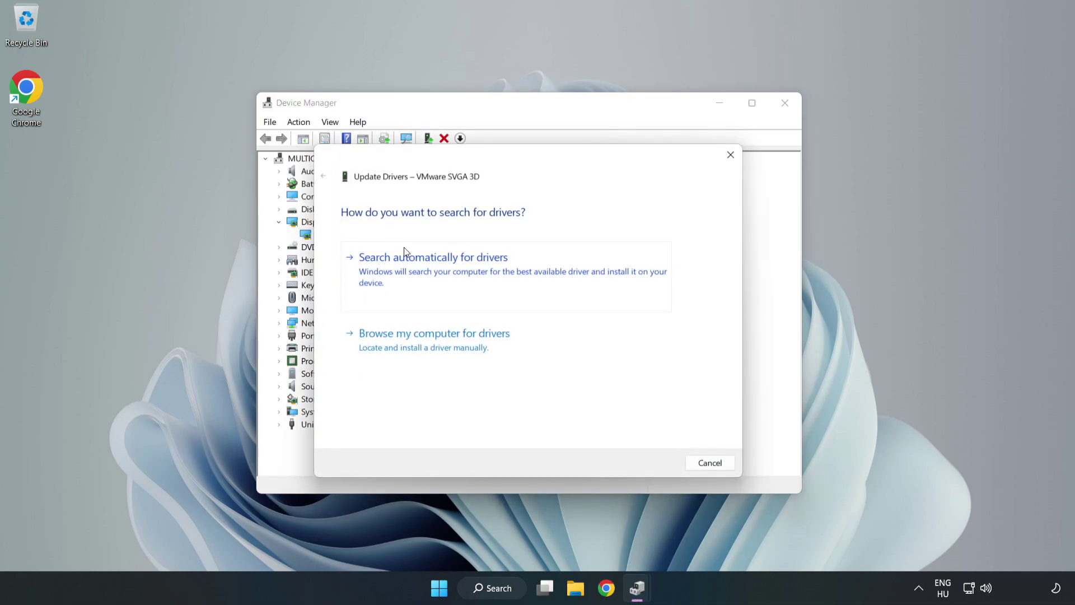
drag(437, 157, 446, 138)
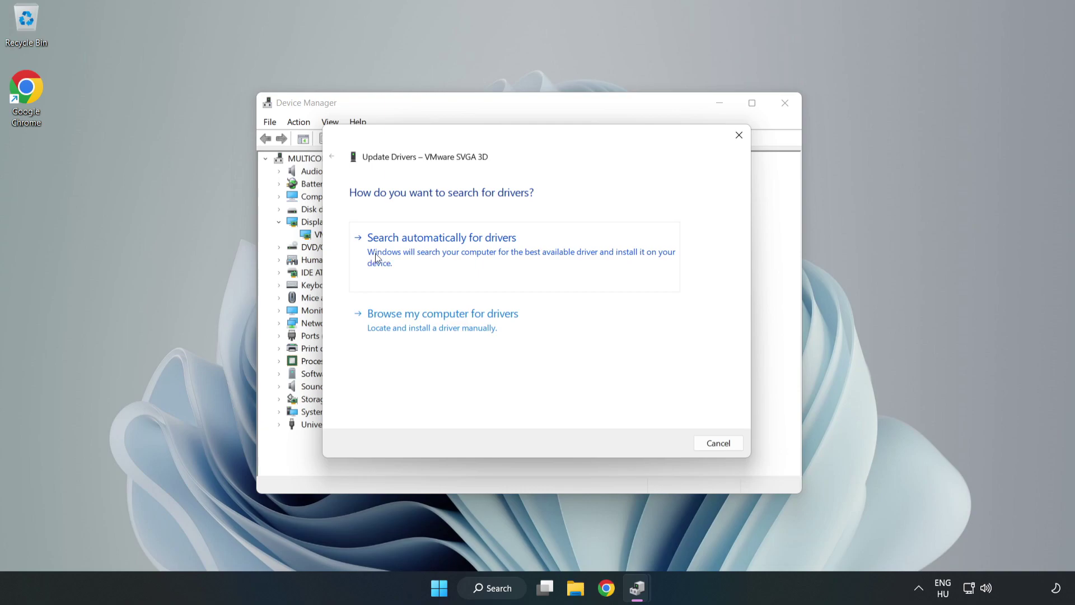
click(443, 252)
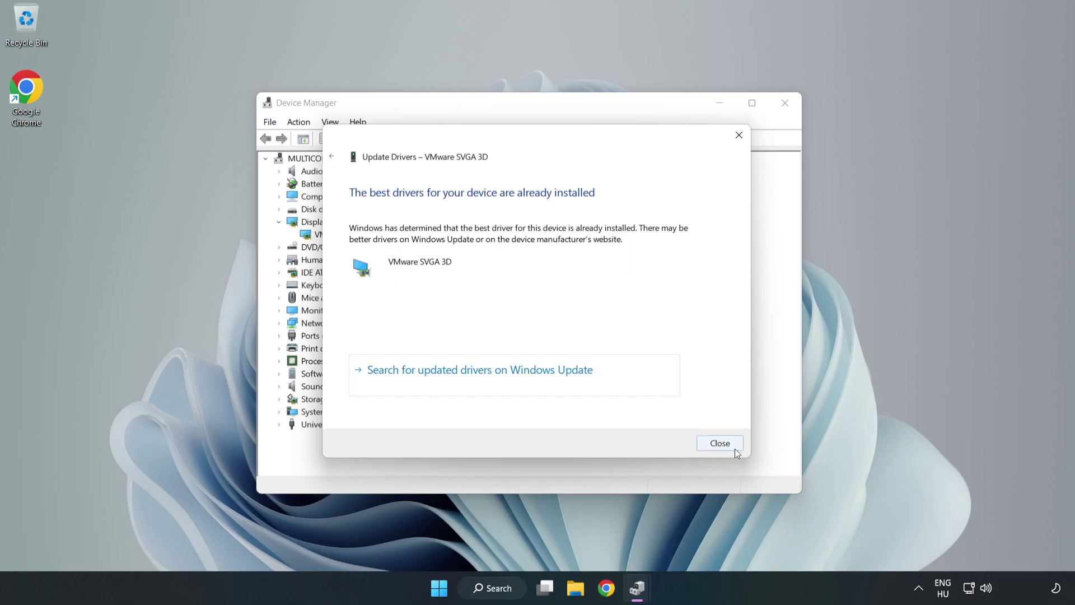
click(719, 444)
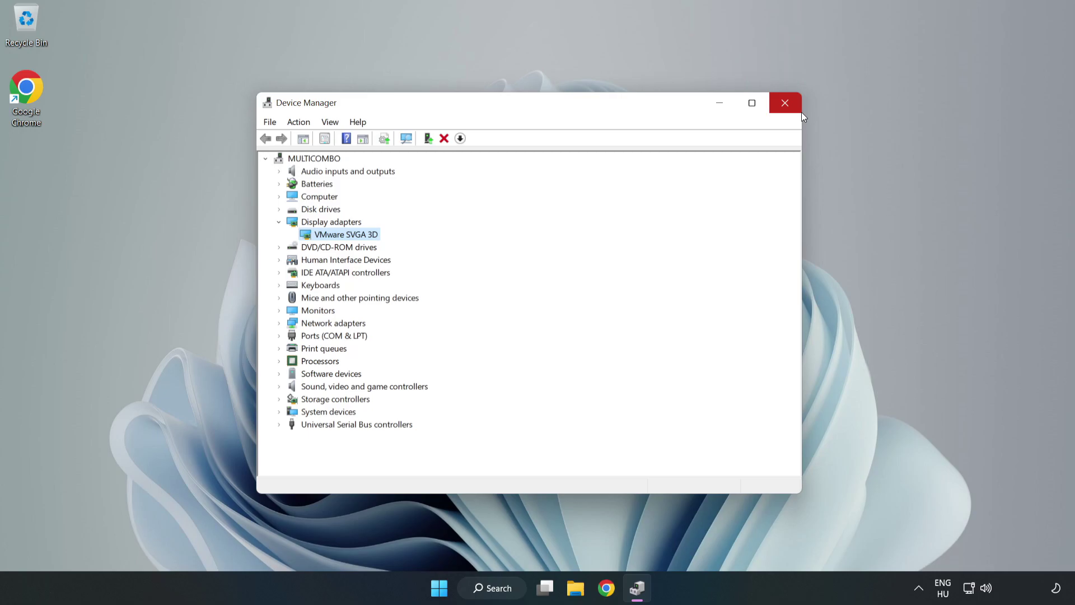
click(788, 104)
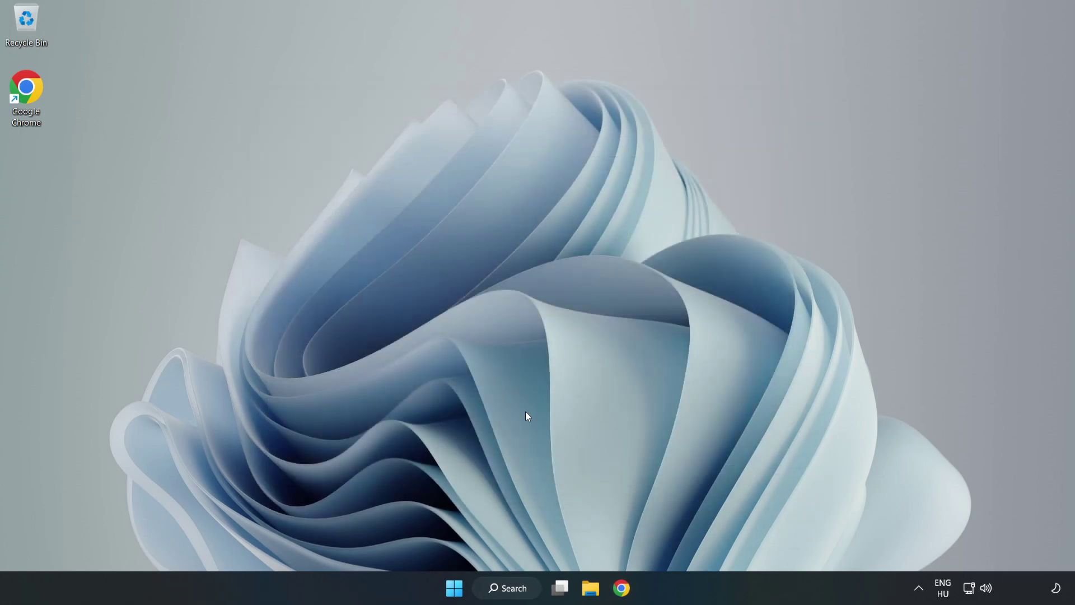
Search Windows for 'game mode' and bring up the Game Mode settings page.
click(508, 589)
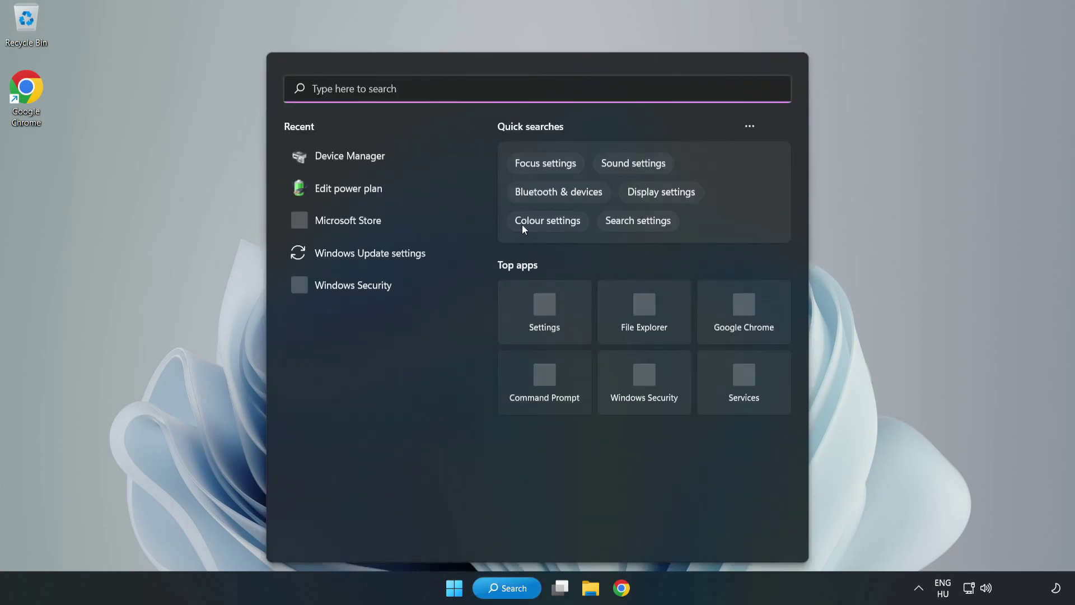
text(g)
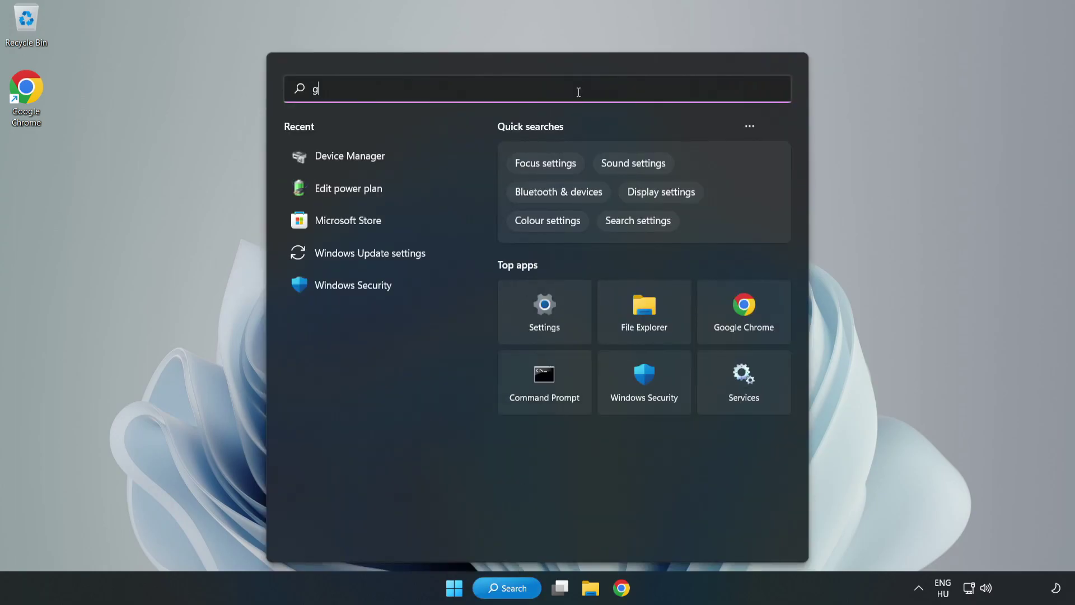
text(ame mode)
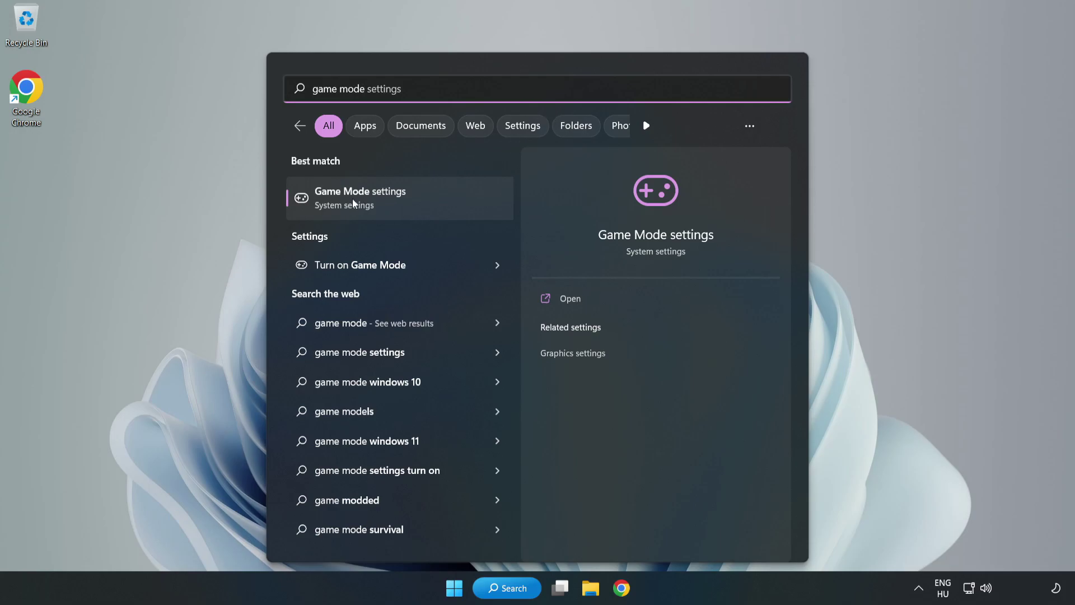
click(384, 198)
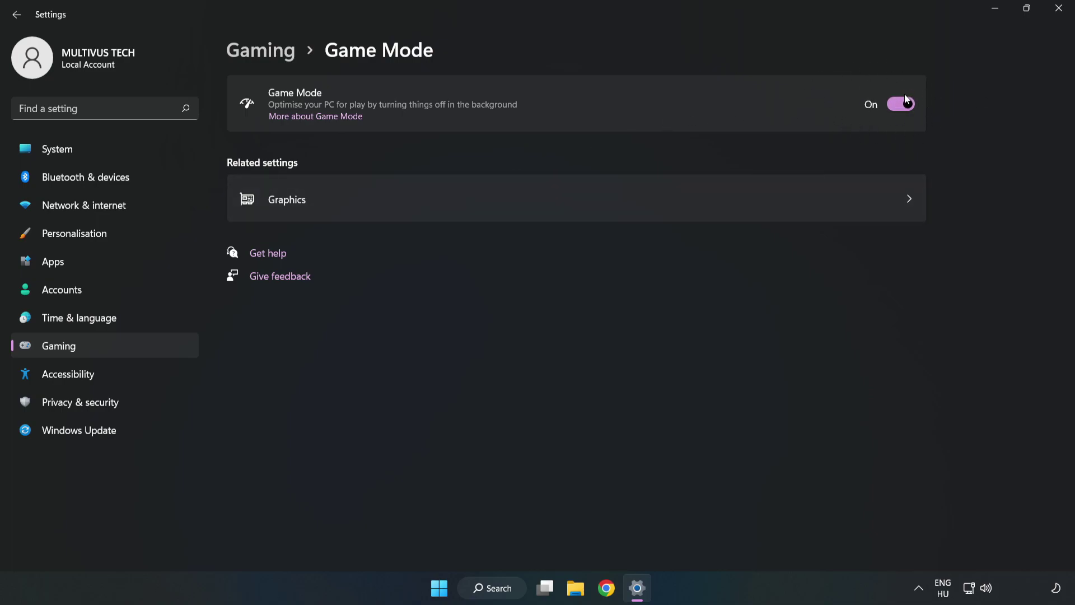
In Gaming > Xbox Game Bar, switch off opening the Game Bar with a controller button and close Settings.
click(273, 56)
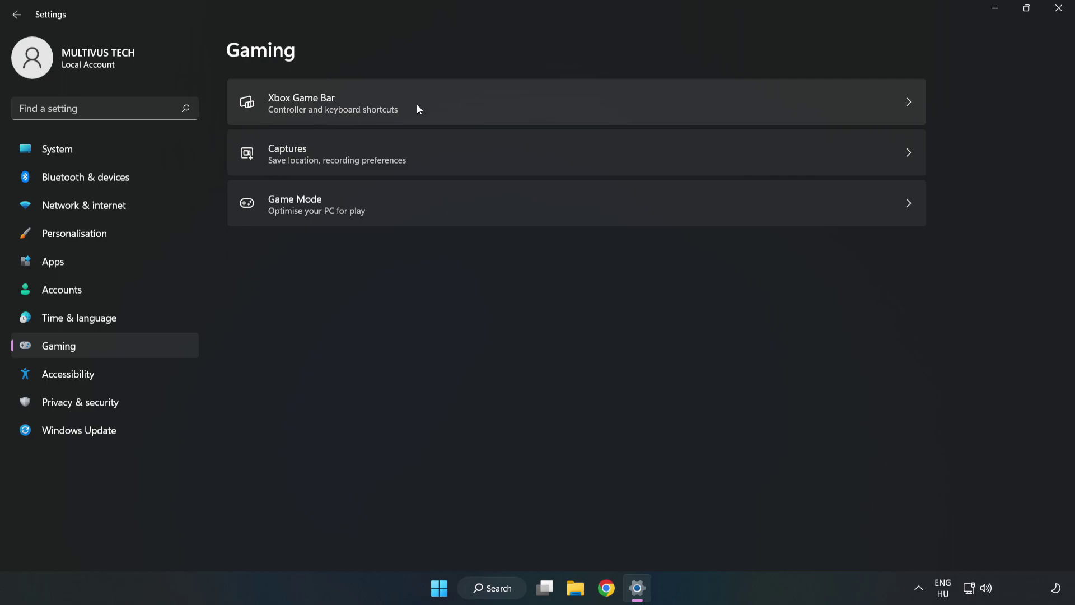
click(456, 101)
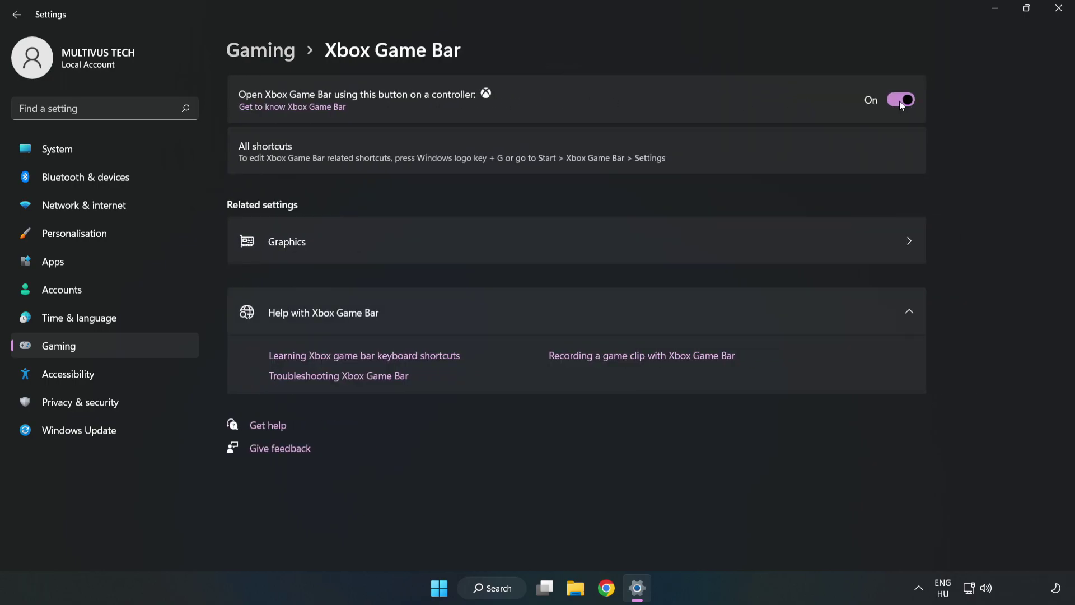
click(900, 100)
click(1059, 11)
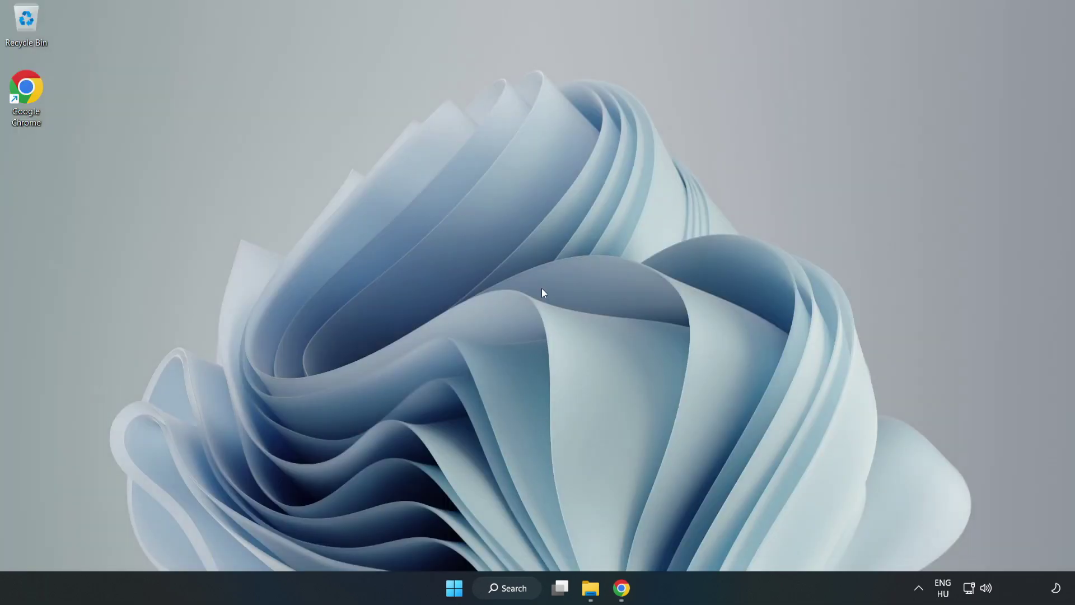
Launch Task Manager from the Start right-click menu and end the Google Chrome (8) process group.
right_click(456, 593)
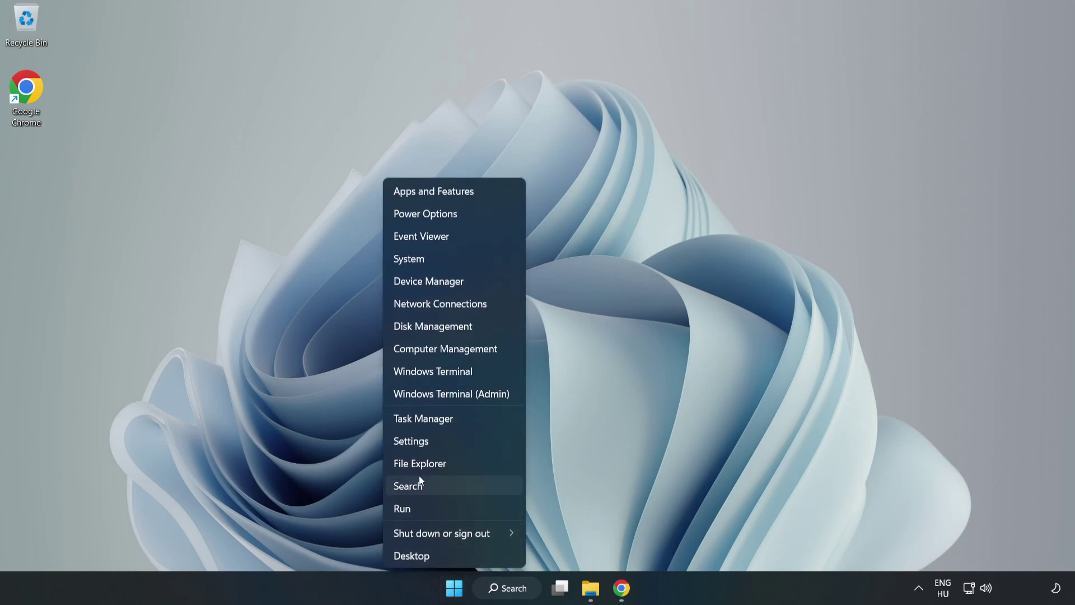
click(470, 423)
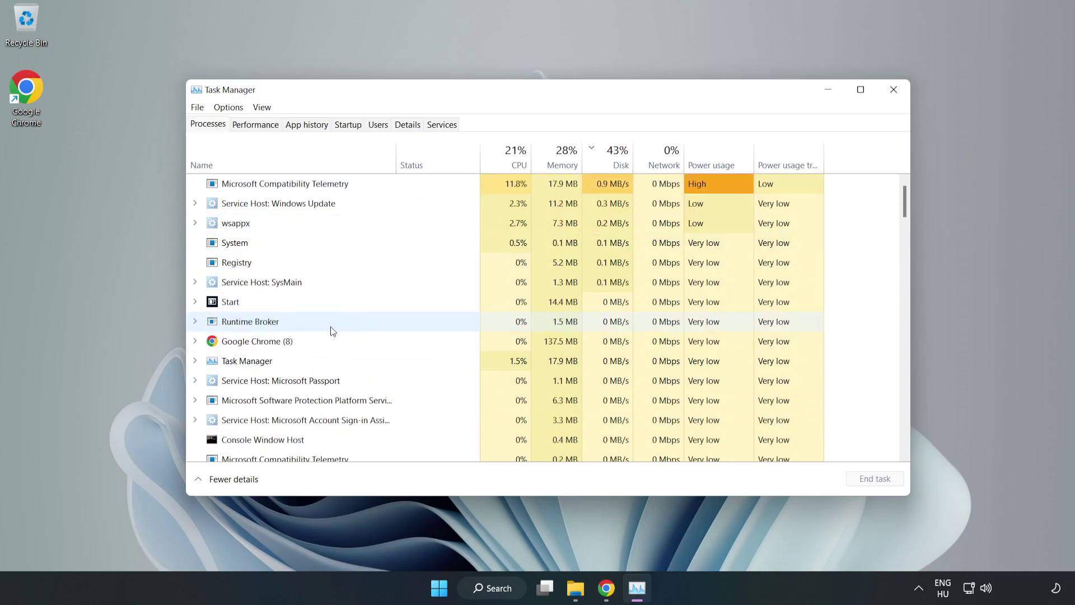
click(290, 342)
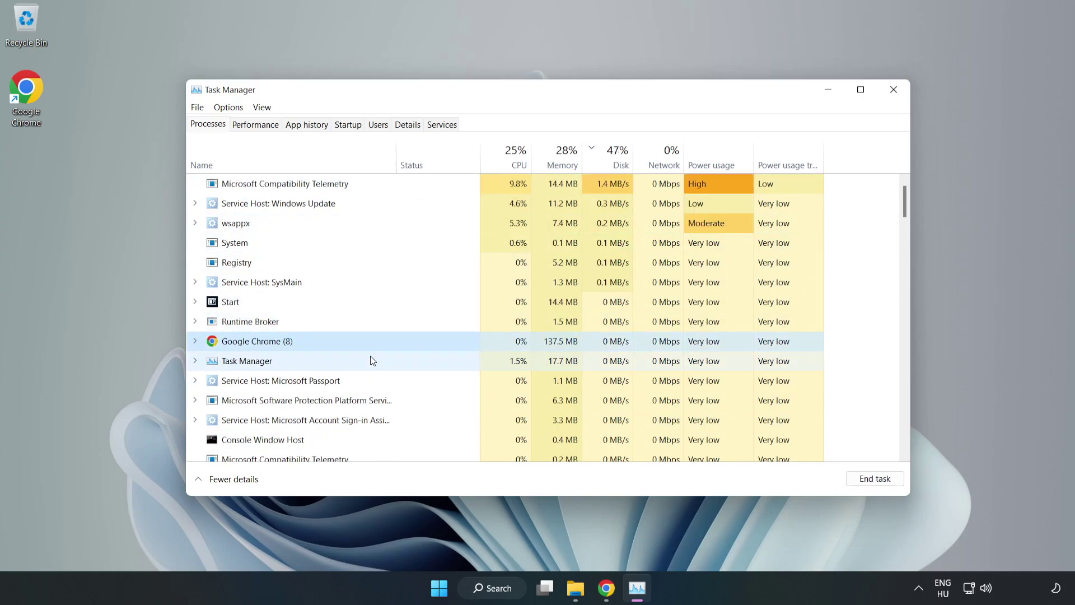
click(869, 480)
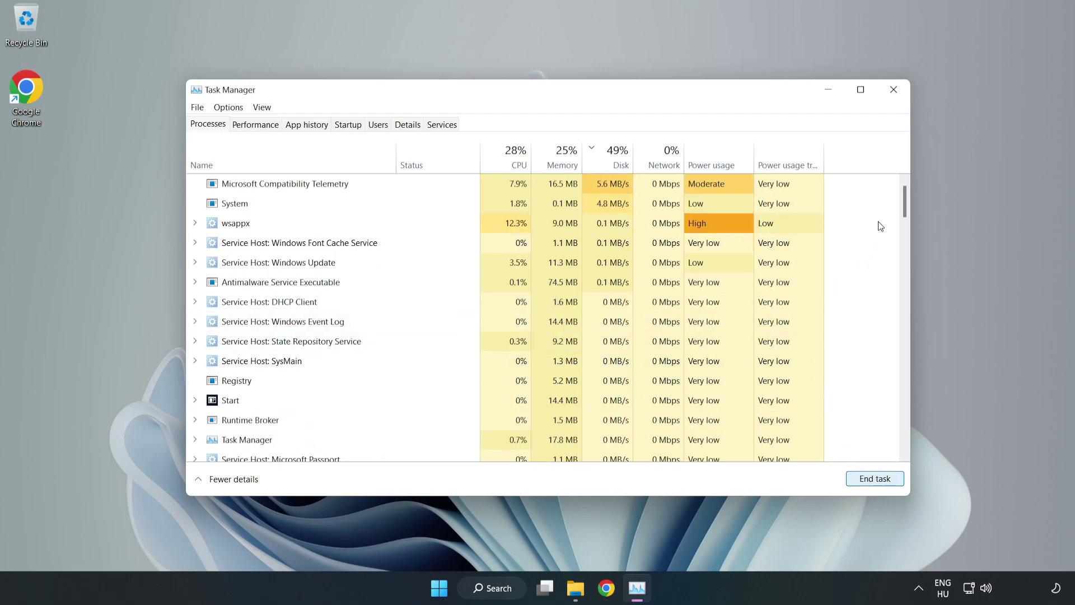
mouse_move(908, 205)
mouse_down()
mouse_move(906, 384)
mouse_move(888, 209)
mouse_up()
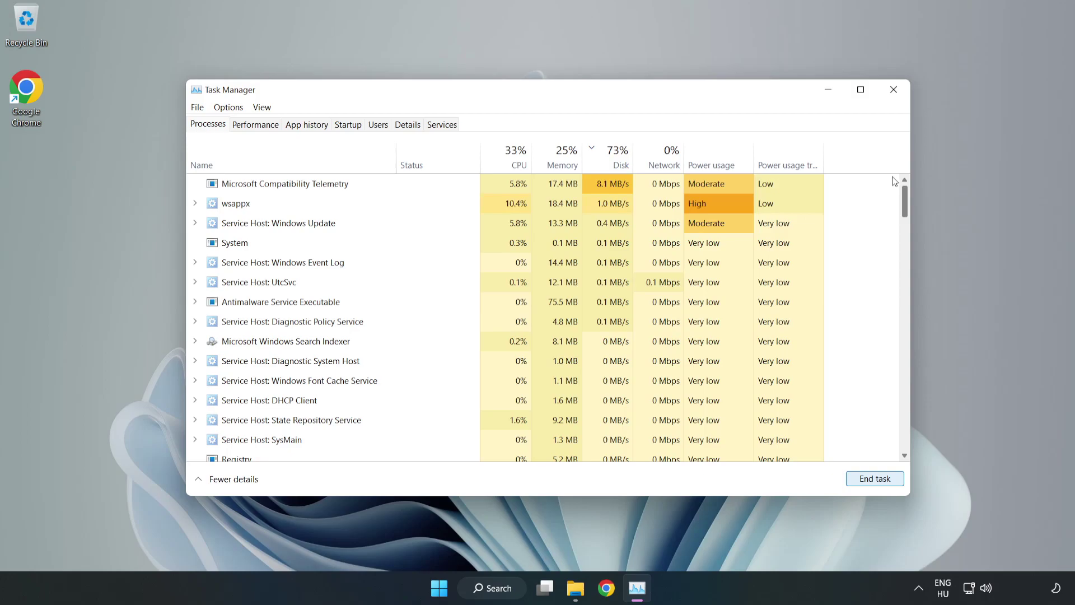
On the Startup tab, disable Cortana, Phone Link, Terminal and Xbox App Services, then close Task Manager.
click(353, 129)
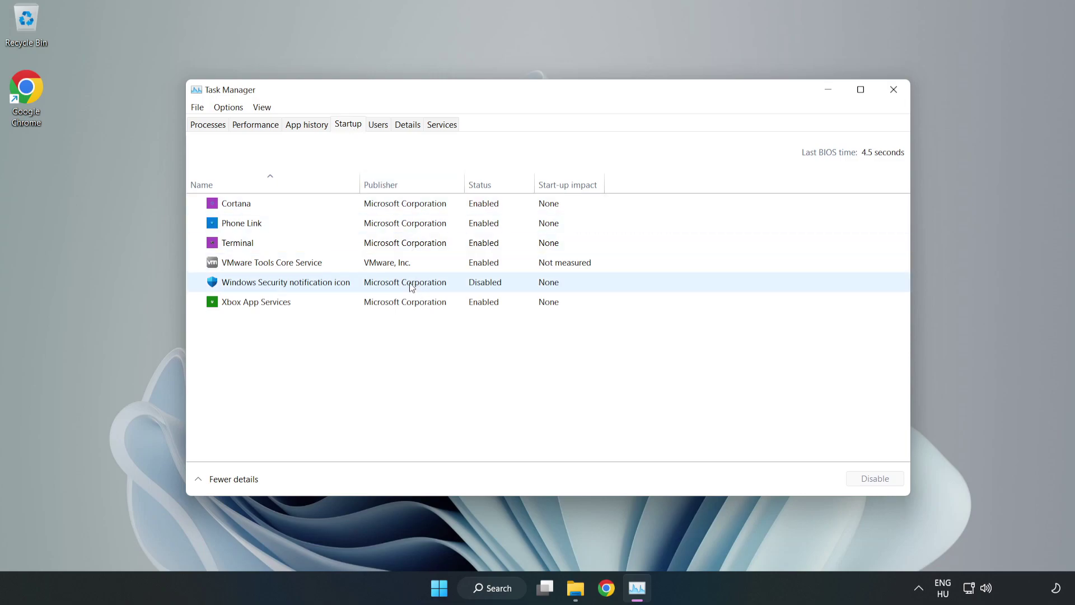
click(405, 203)
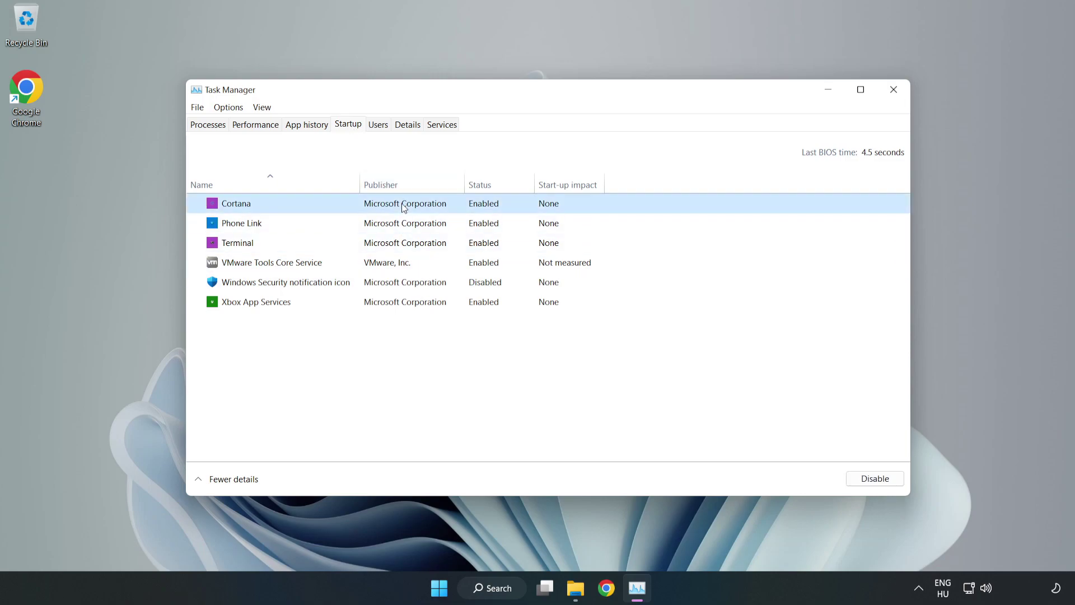
click(864, 486)
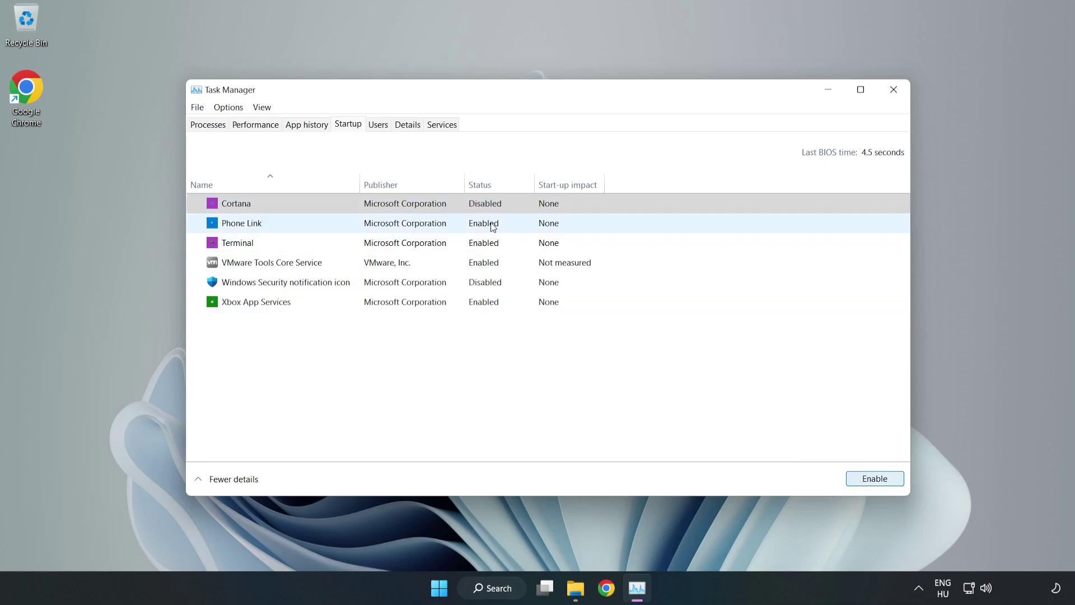
click(492, 225)
click(868, 480)
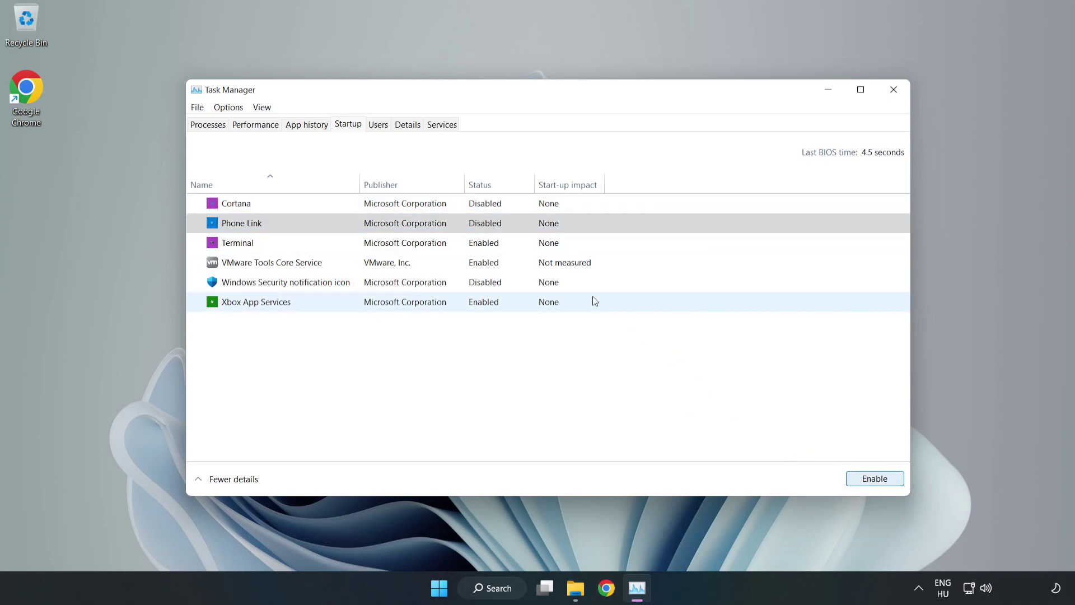
click(494, 246)
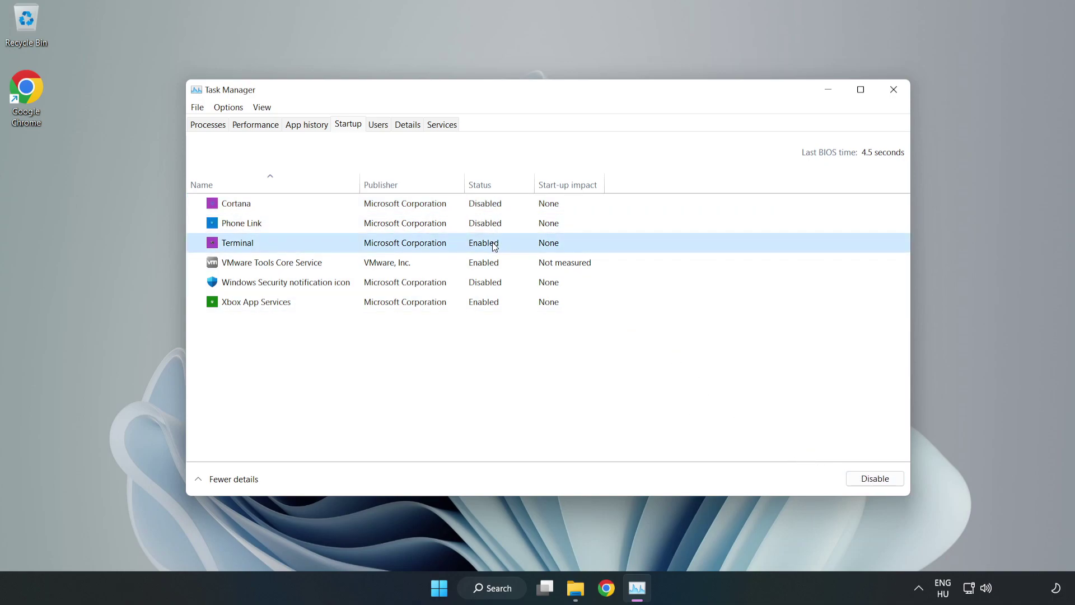
click(878, 482)
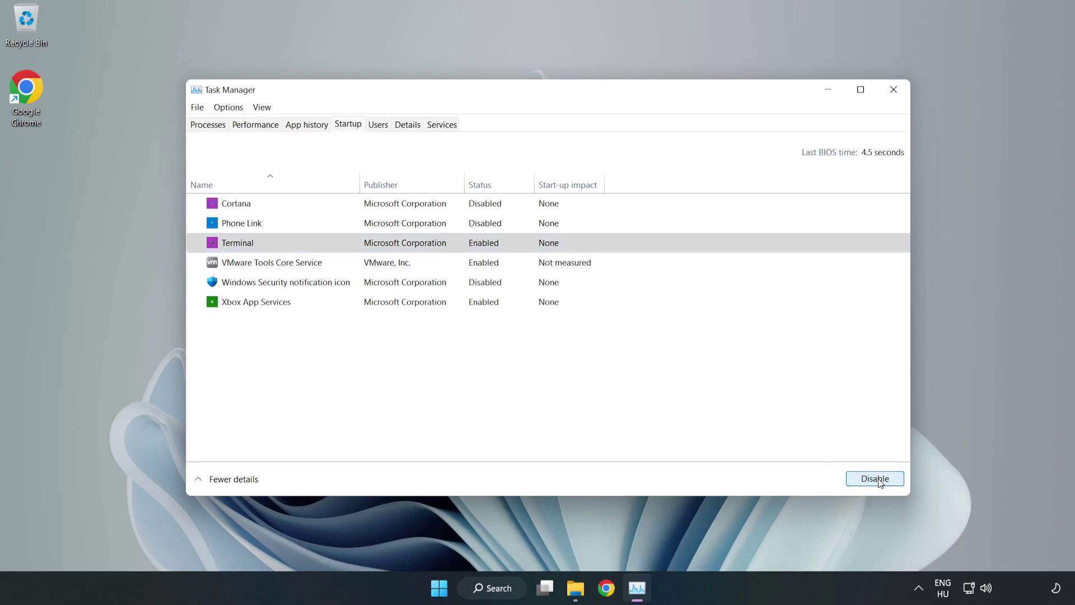
click(370, 303)
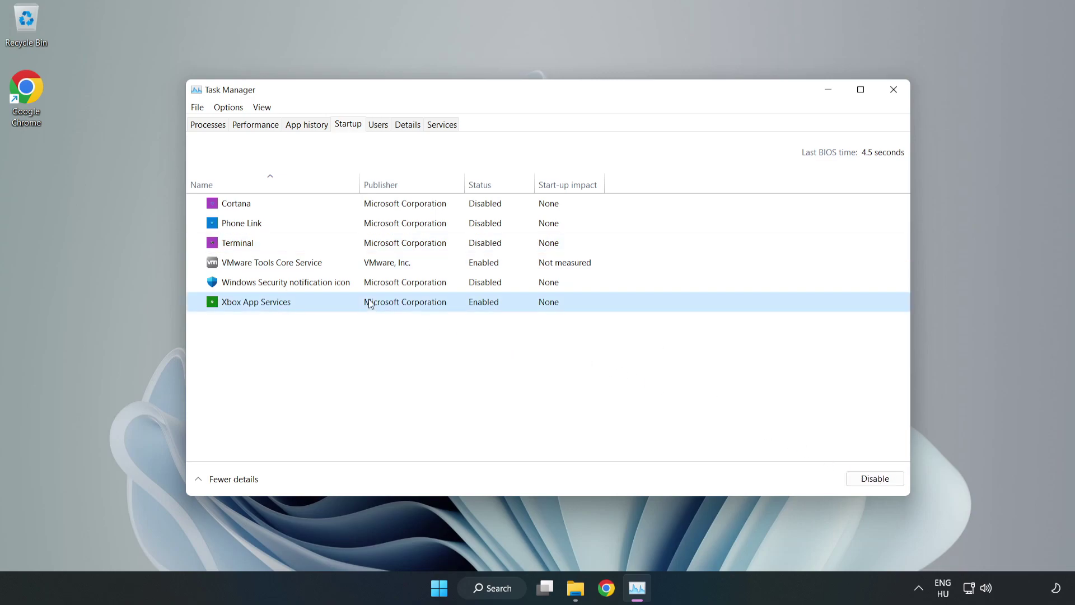
click(854, 482)
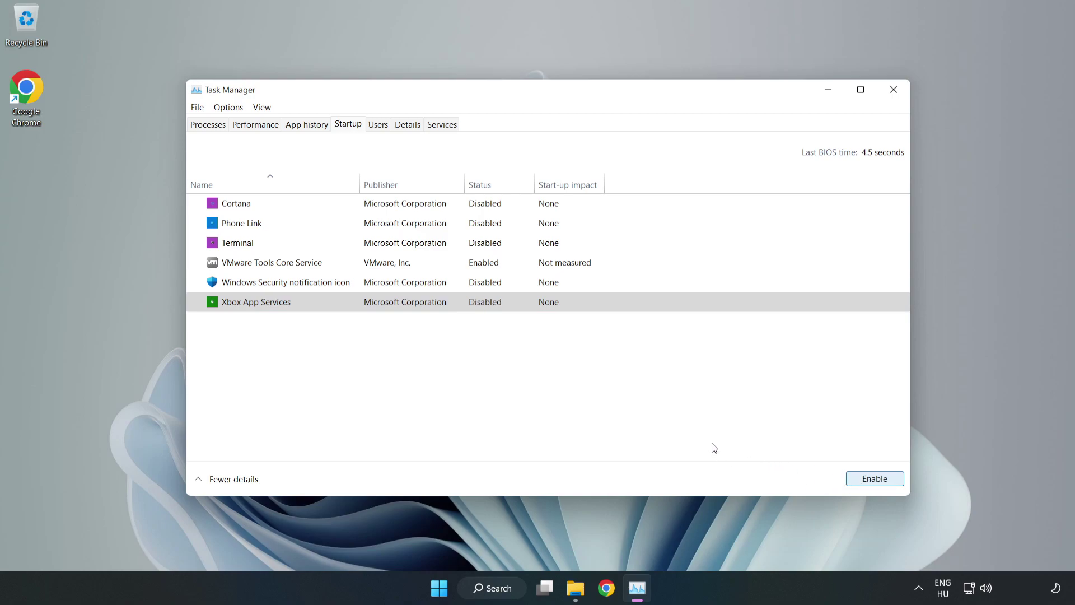
click(893, 95)
click(892, 94)
Search 'update', run Check for updates in Windows Update until up to date, and close Settings.
click(515, 590)
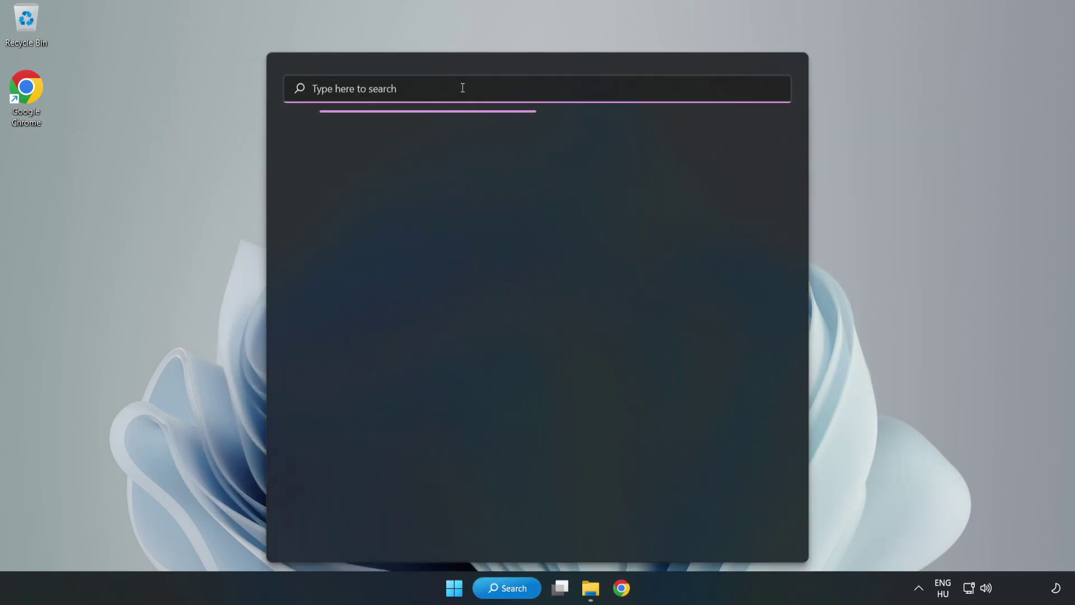
text(update)
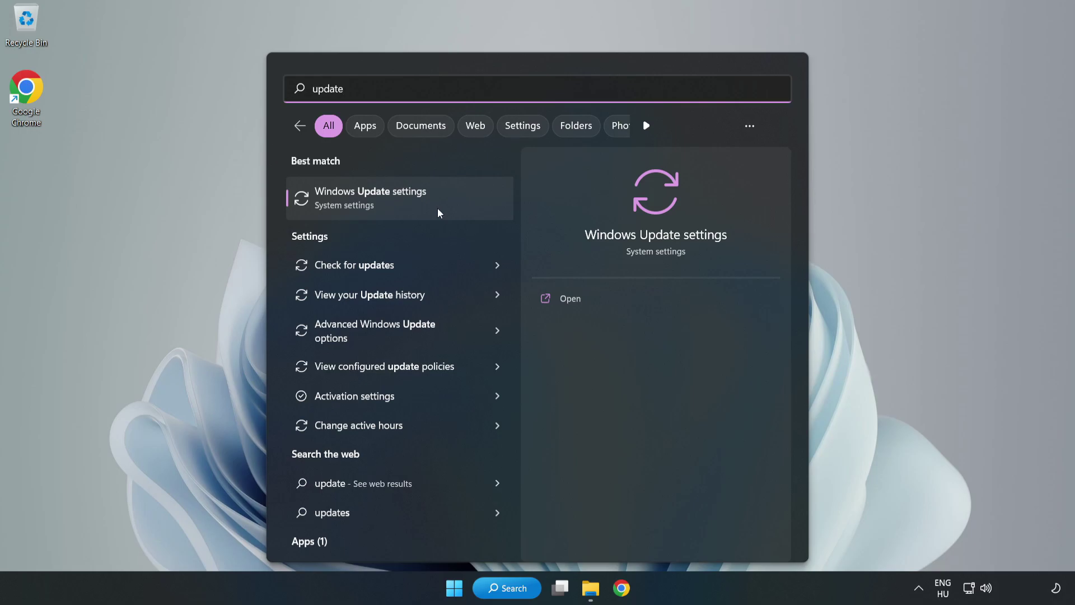
click(437, 210)
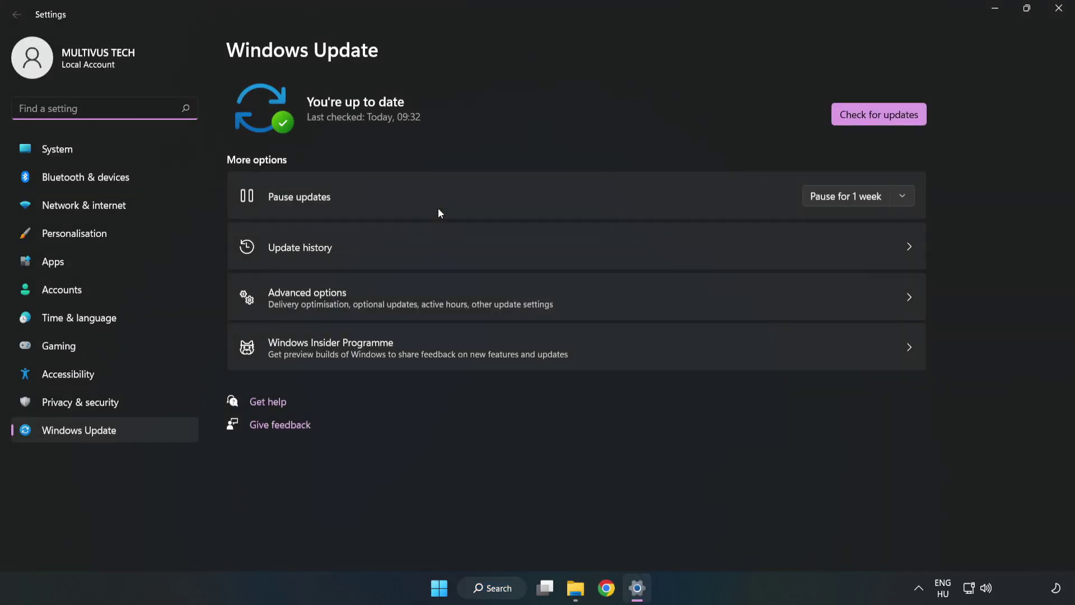
click(864, 119)
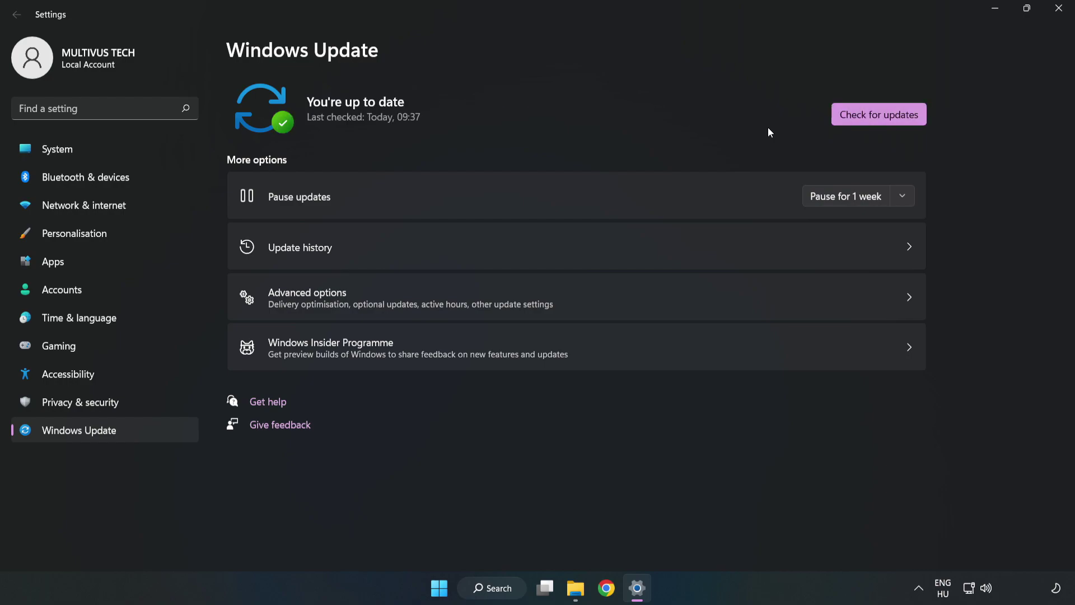
click(1055, 10)
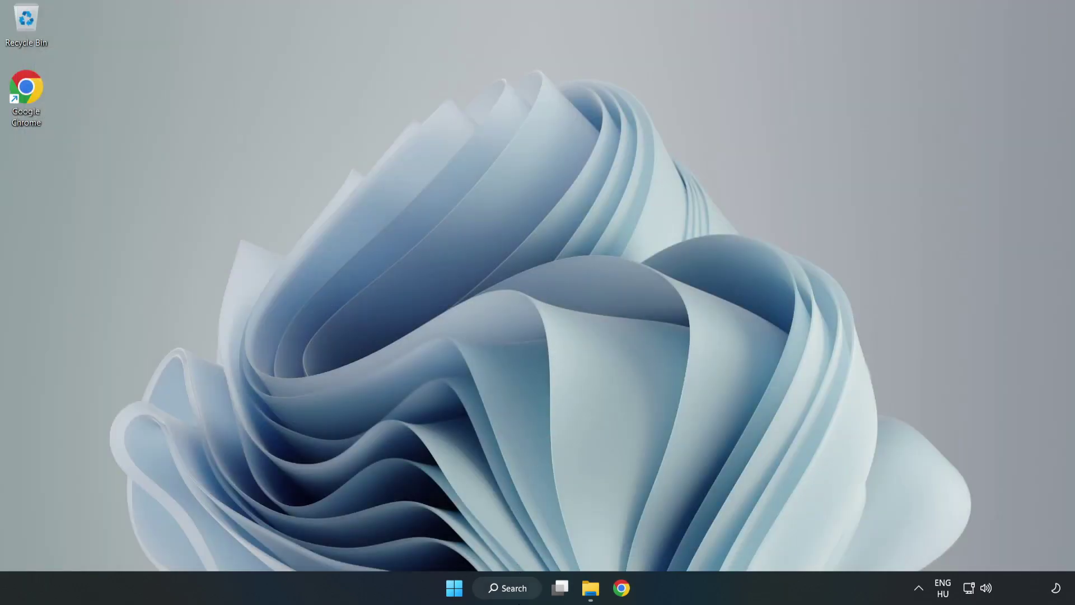
Launch Registry Editor and navigate to HKEY_CURRENT_USER\System\GameConfigStore.
click(526, 593)
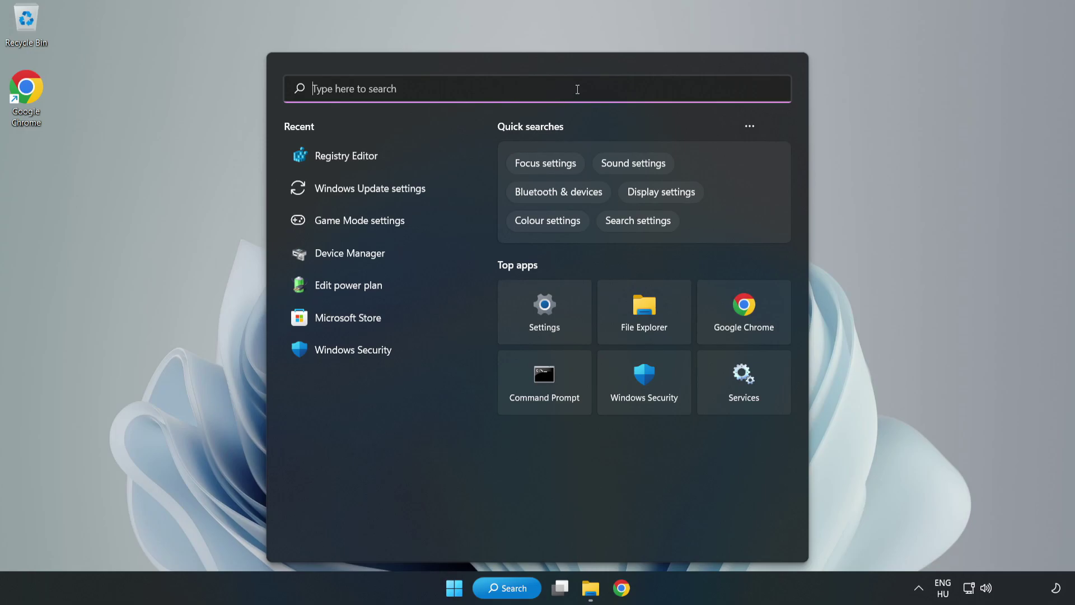
text(regedit)
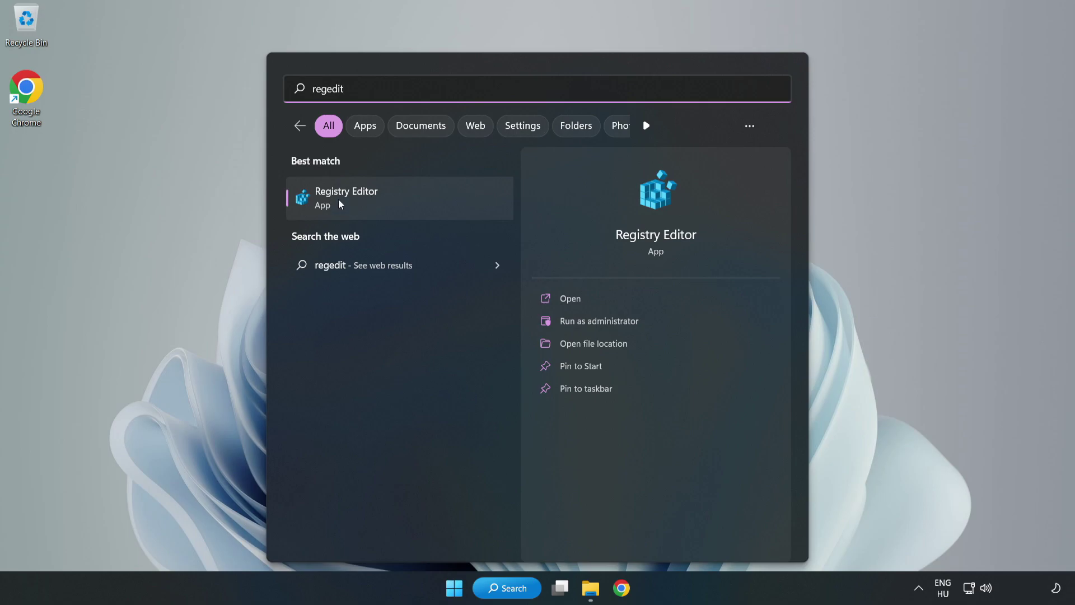
click(411, 199)
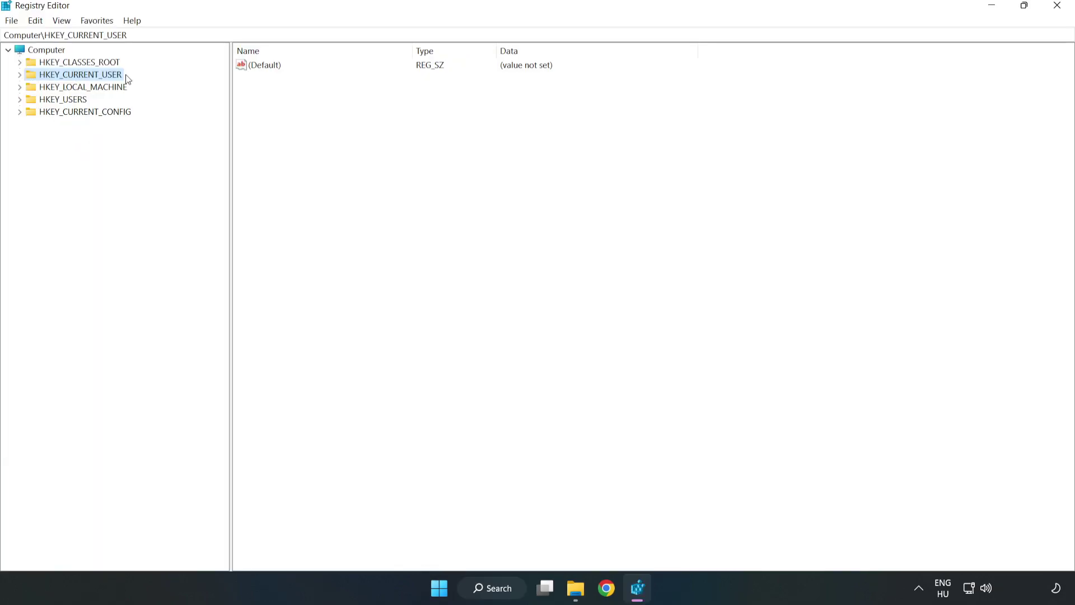
click(23, 76)
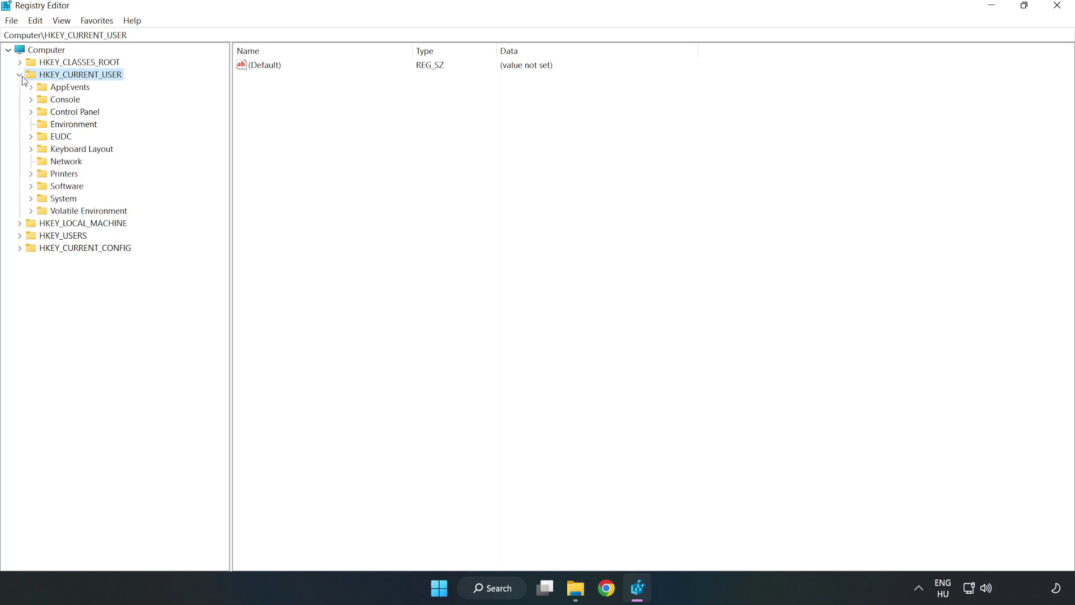
click(30, 198)
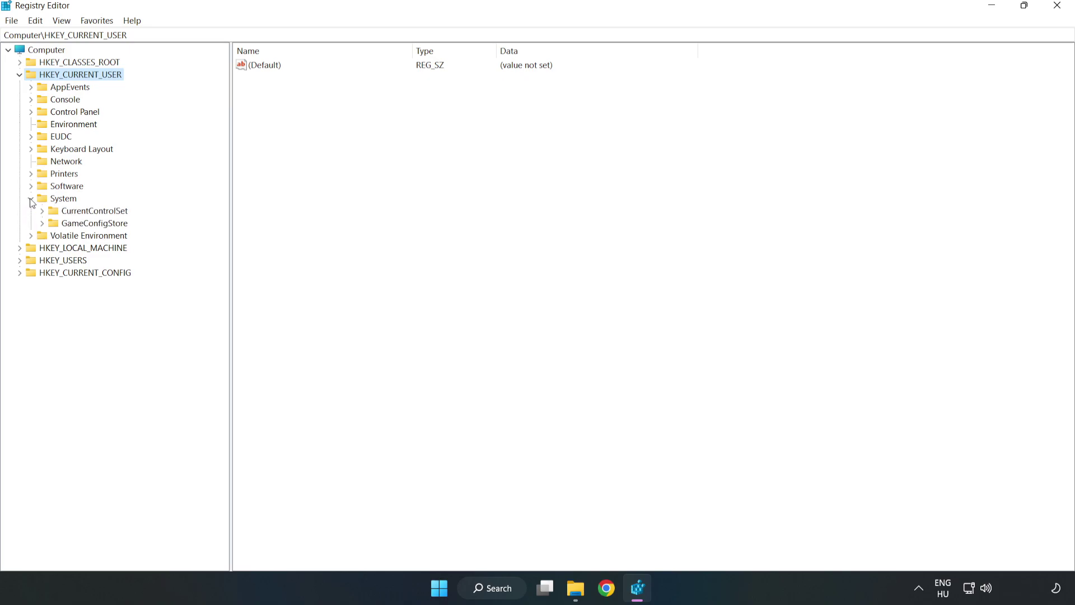
click(90, 227)
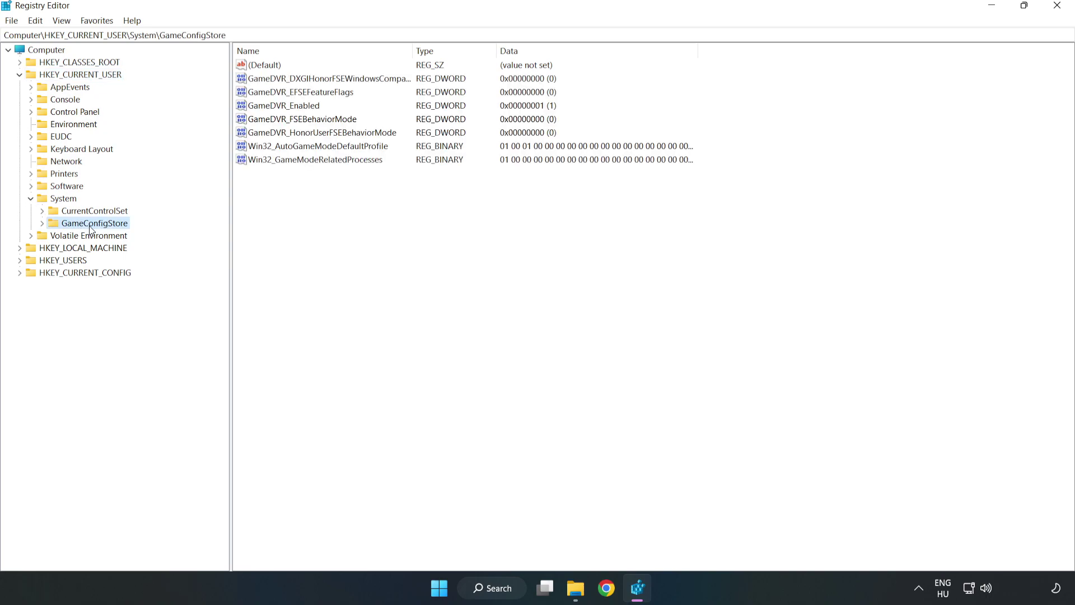
Set GameDVR_Enabled to 0 and collapse the HKEY_CURRENT_USER branch.
click(261, 110)
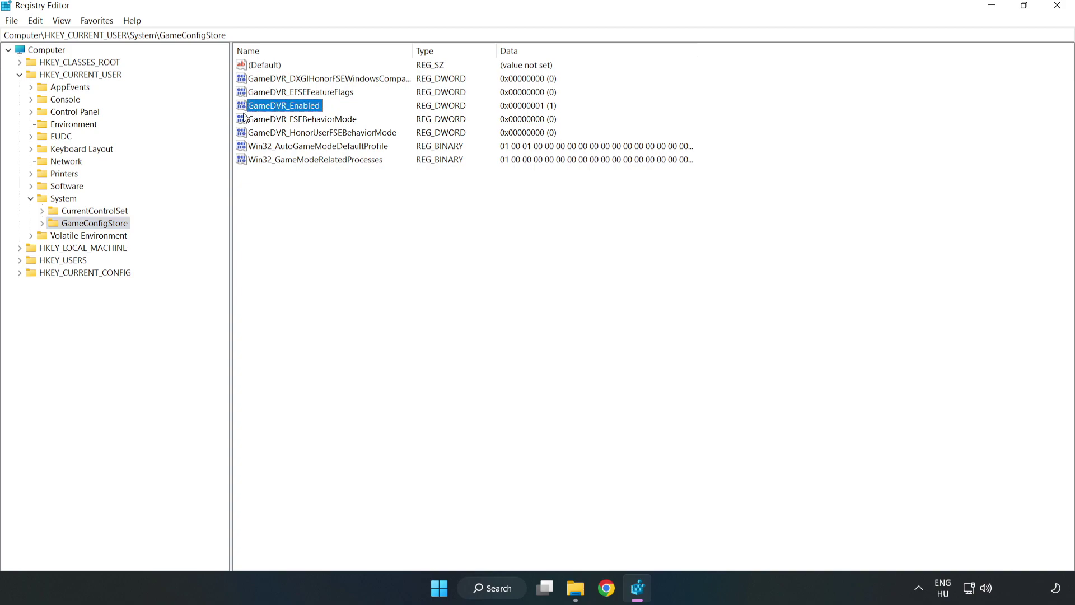
right_click(293, 110)
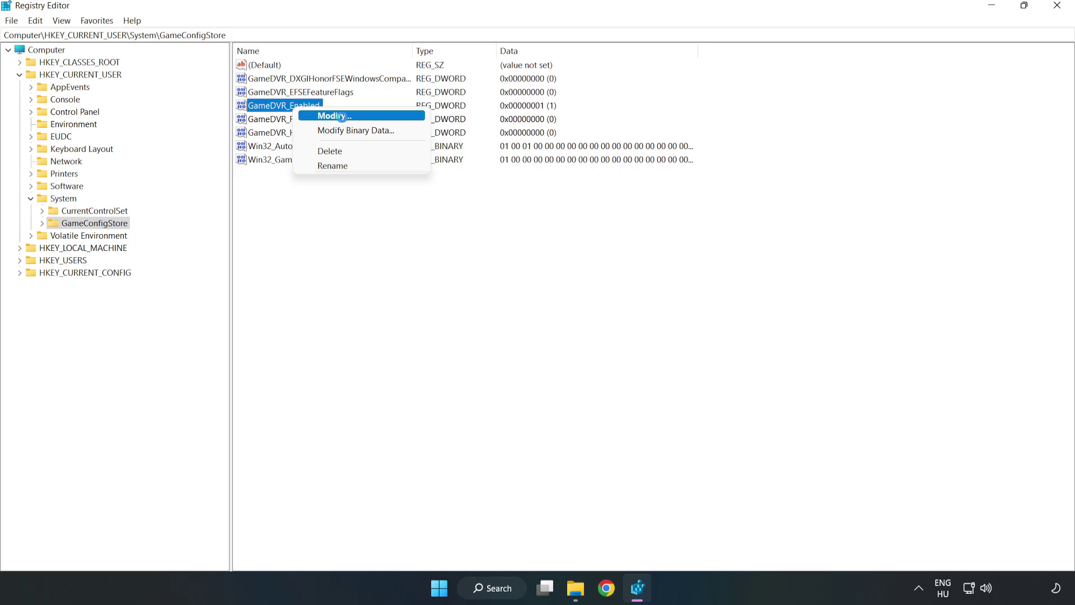
click(342, 117)
drag(378, 148, 603, 226)
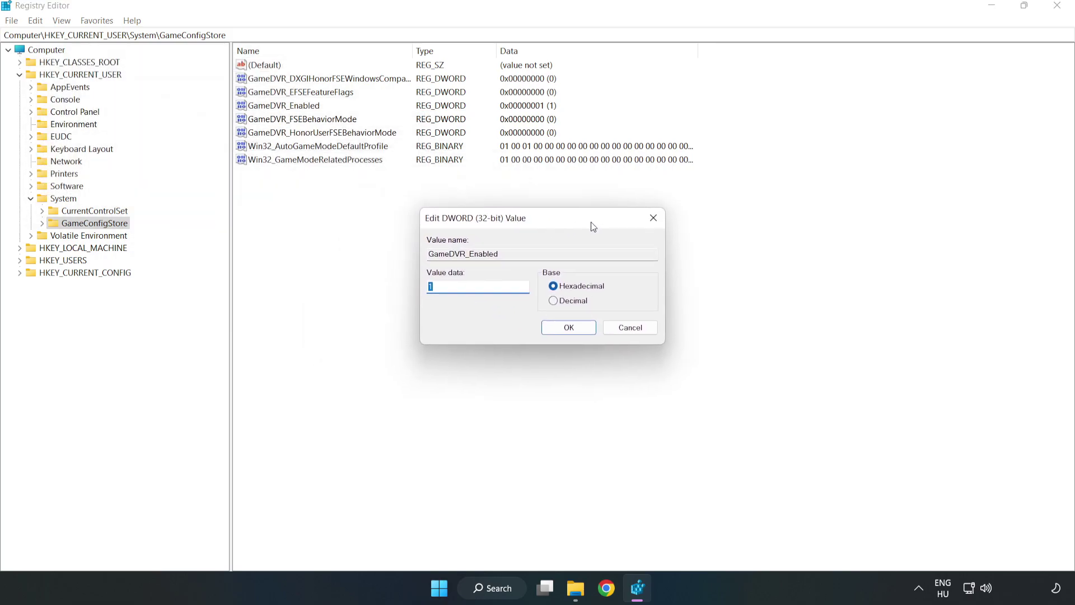
double_click(450, 292)
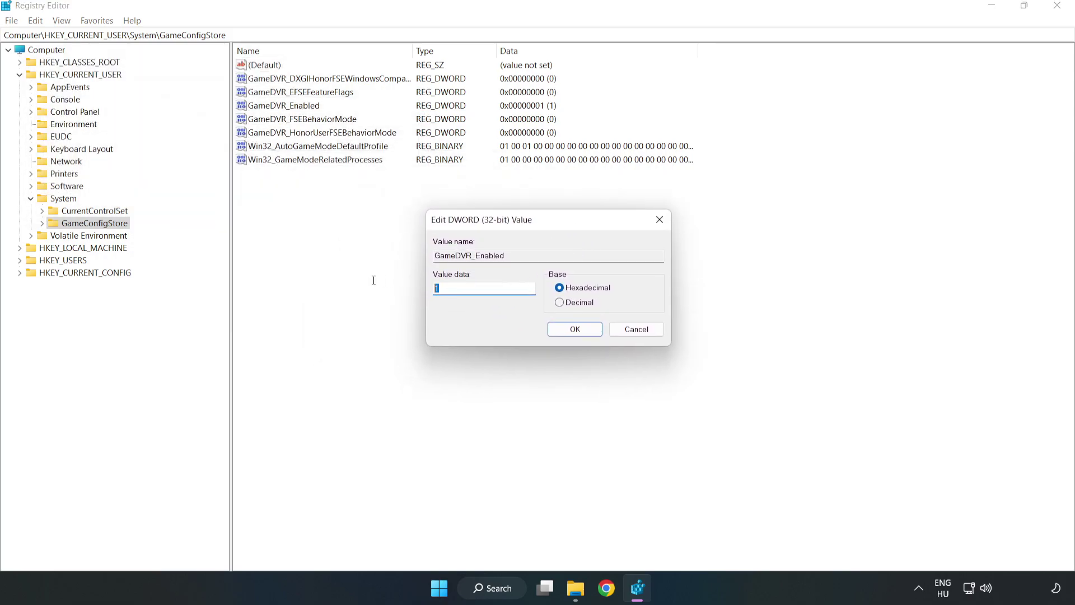
text(0)
click(575, 328)
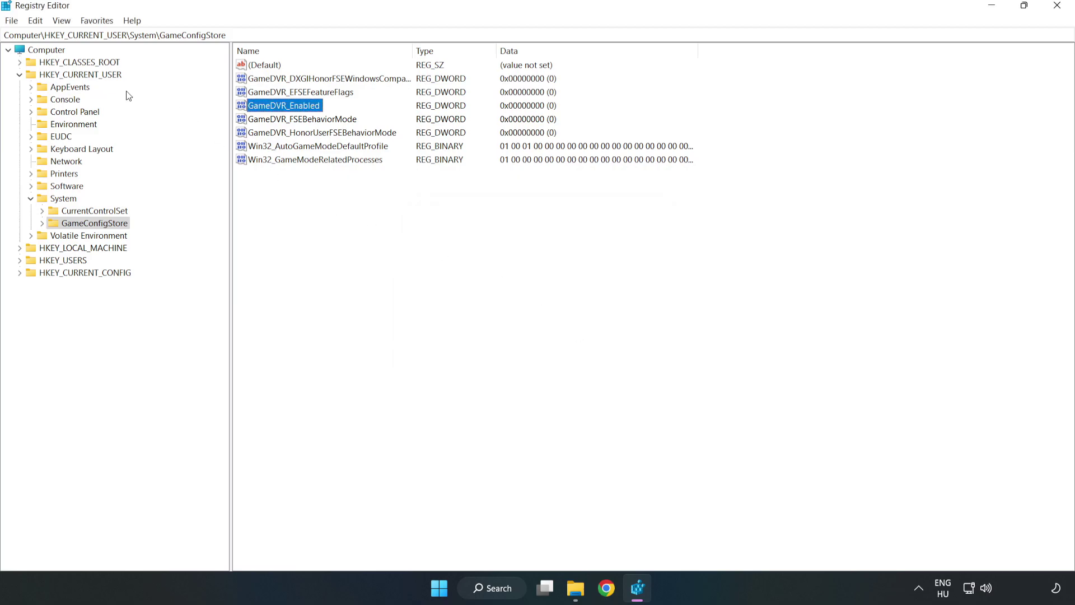
click(19, 75)
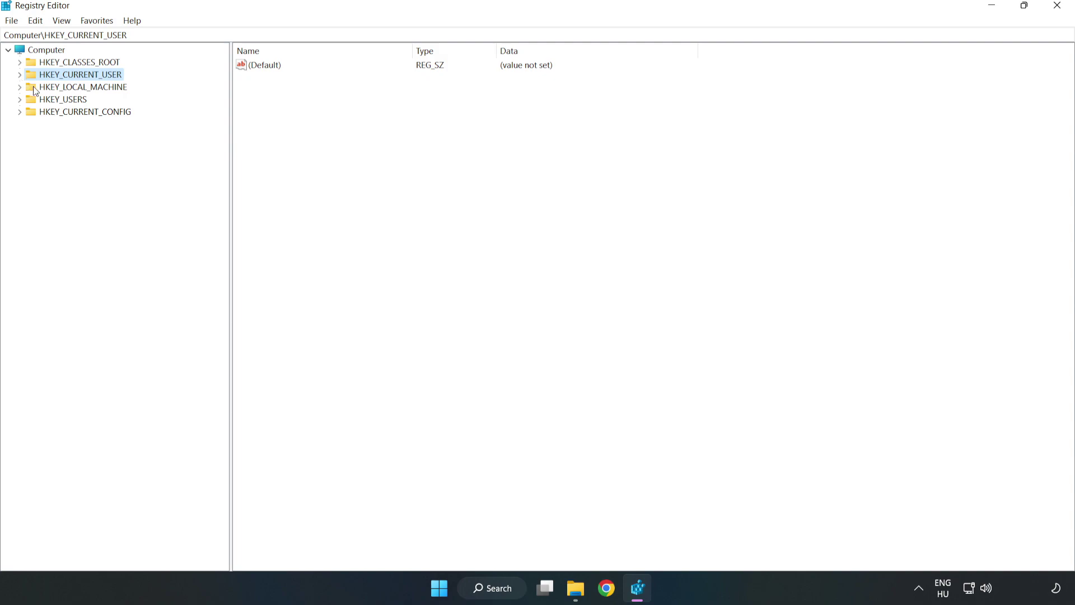
Expand HKEY_LOCAL_MACHINE > SOFTWARE > Microsoft > PolicyManager > default > ApplicationManagement.
double_click(26, 89)
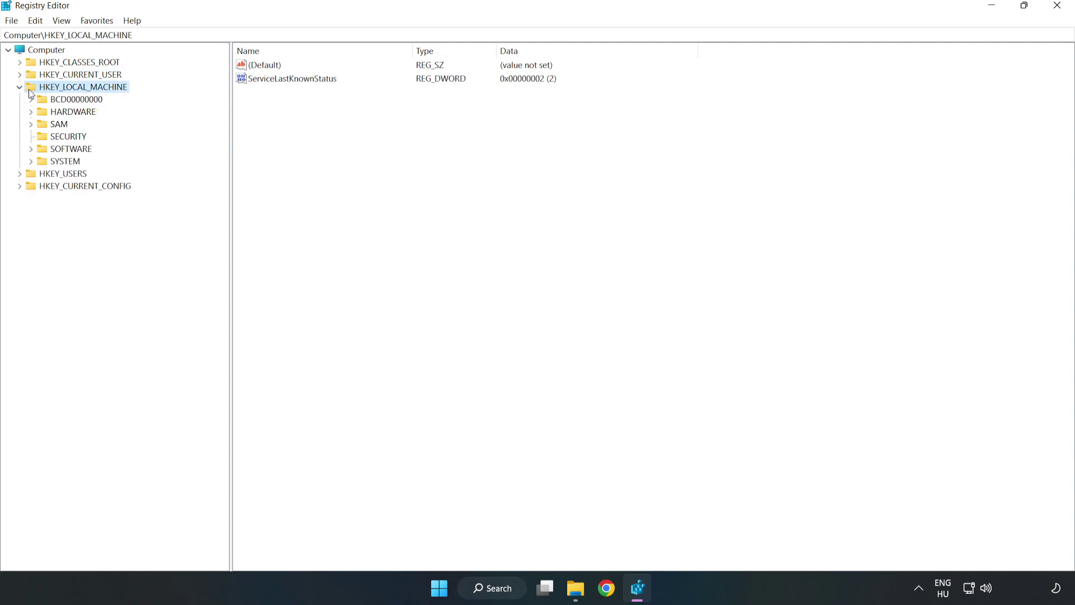
click(32, 148)
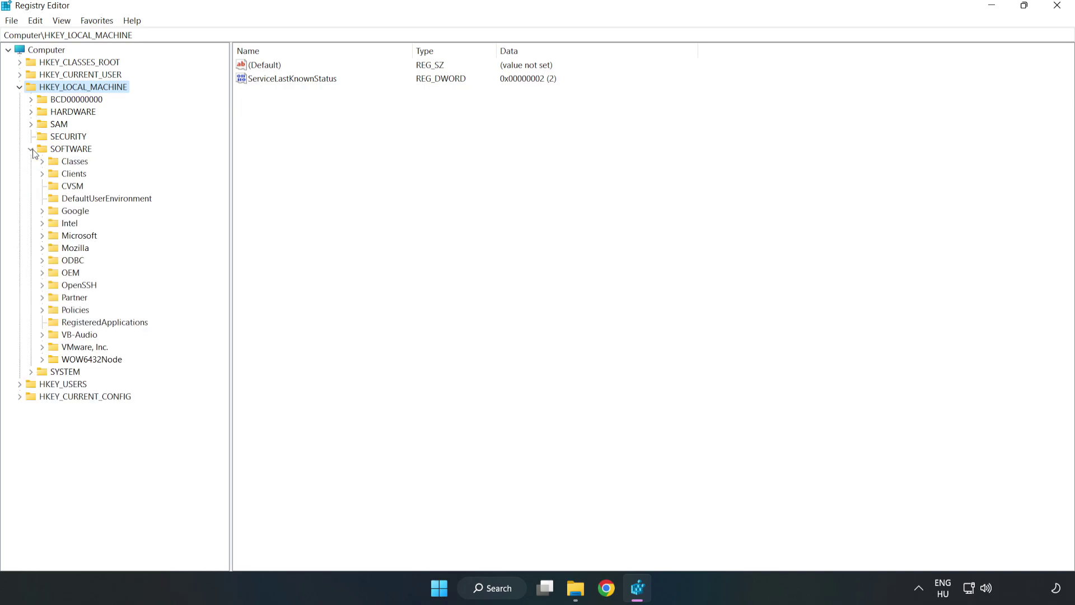
click(43, 238)
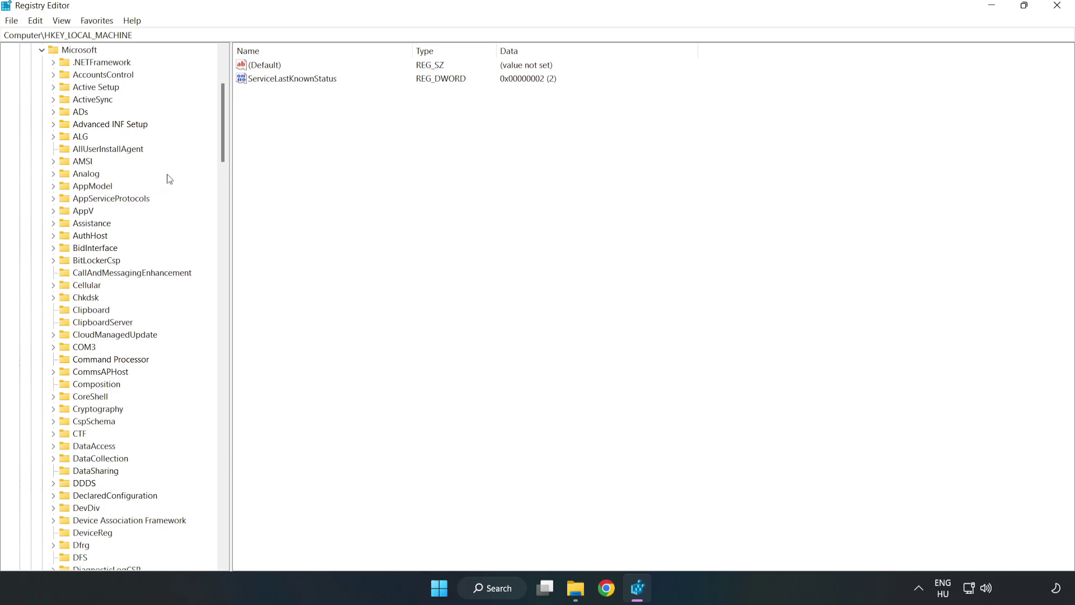
drag(221, 144, 246, 399)
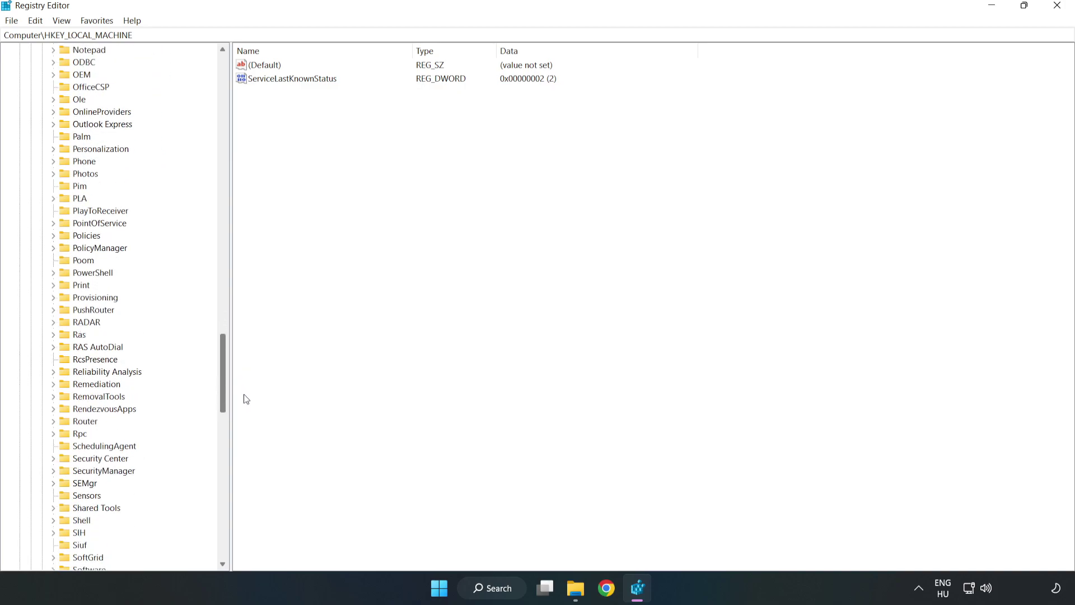
click(53, 248)
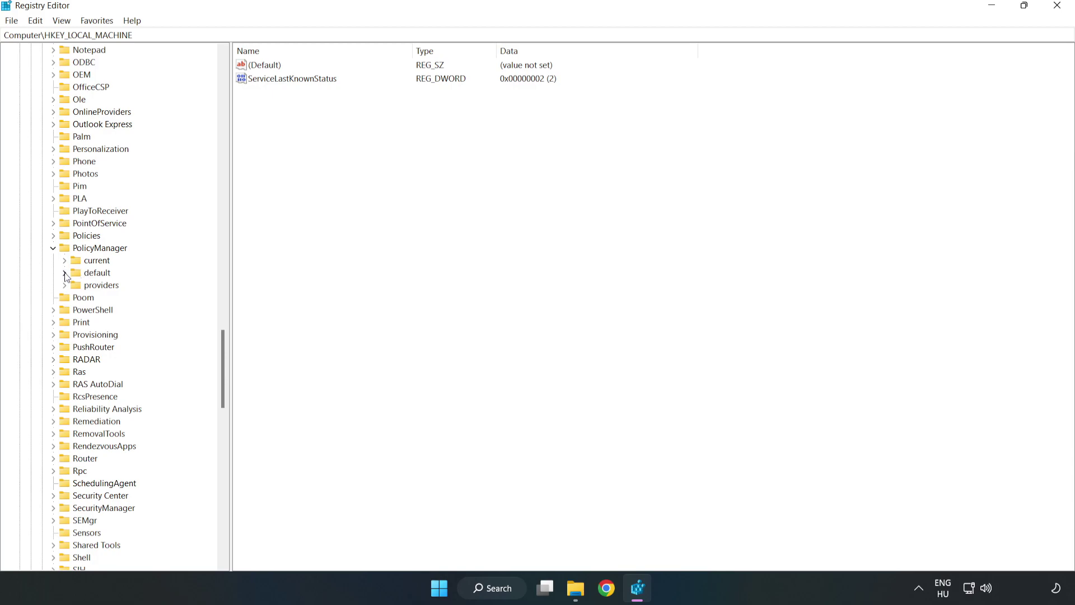
click(65, 272)
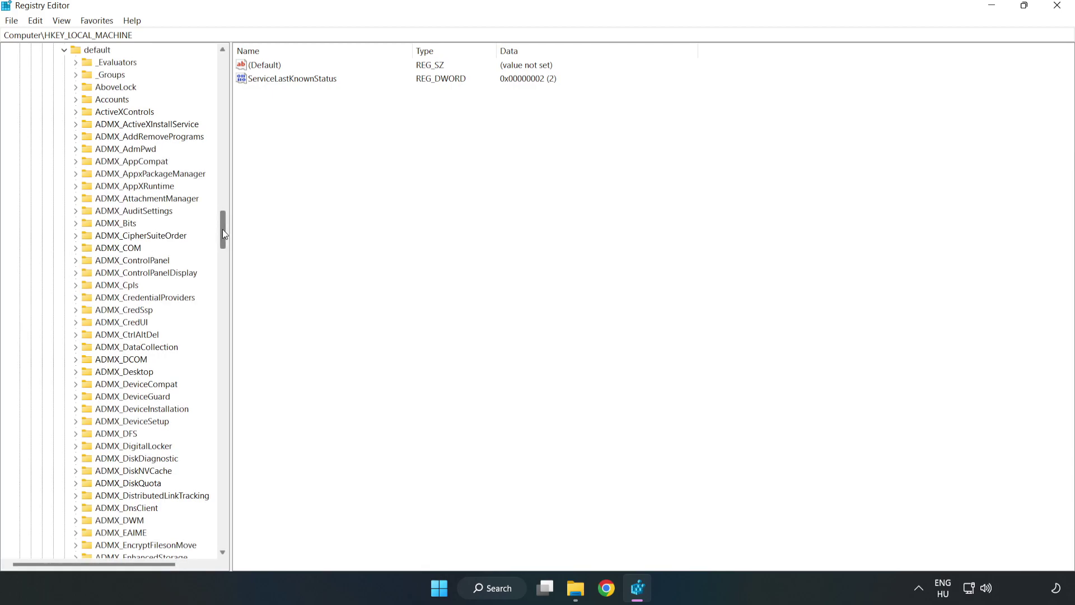
drag(223, 230, 217, 354)
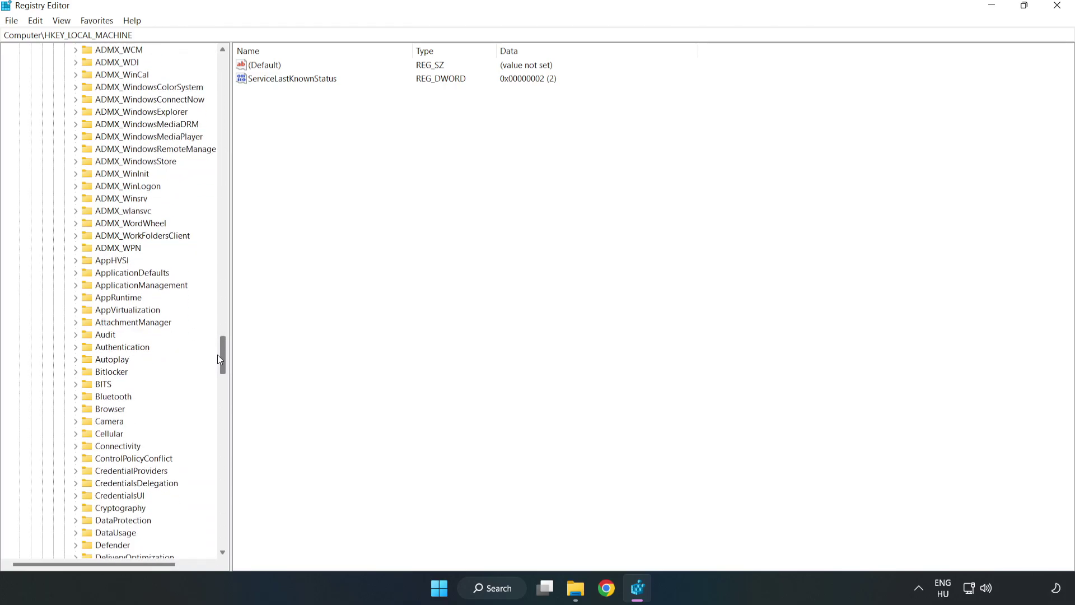
click(77, 284)
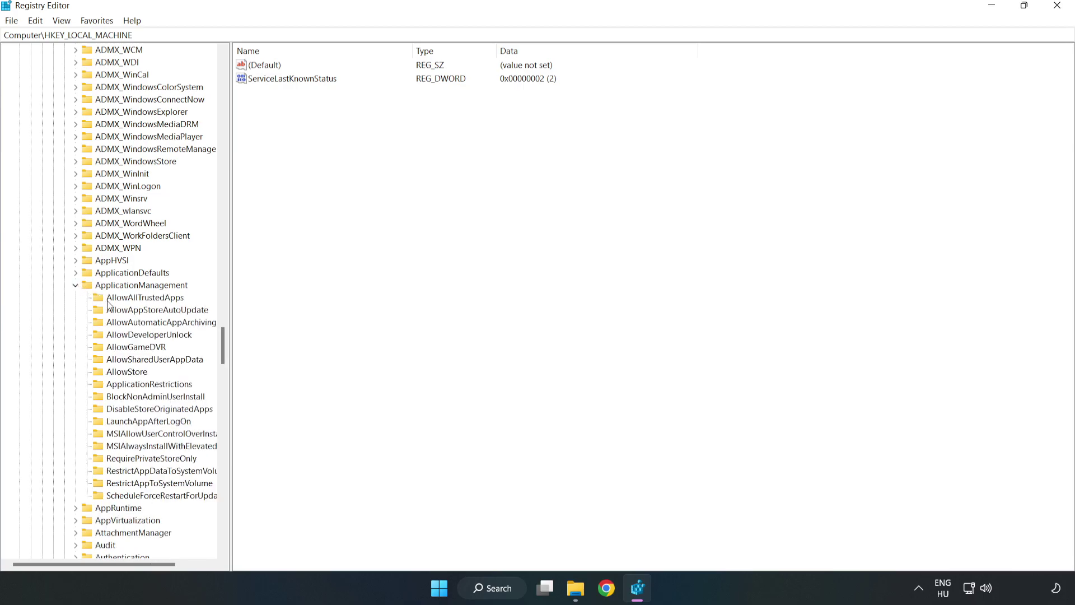
Set the AllowGameDVR key's value entry to 0 and close Registry Editor.
click(124, 348)
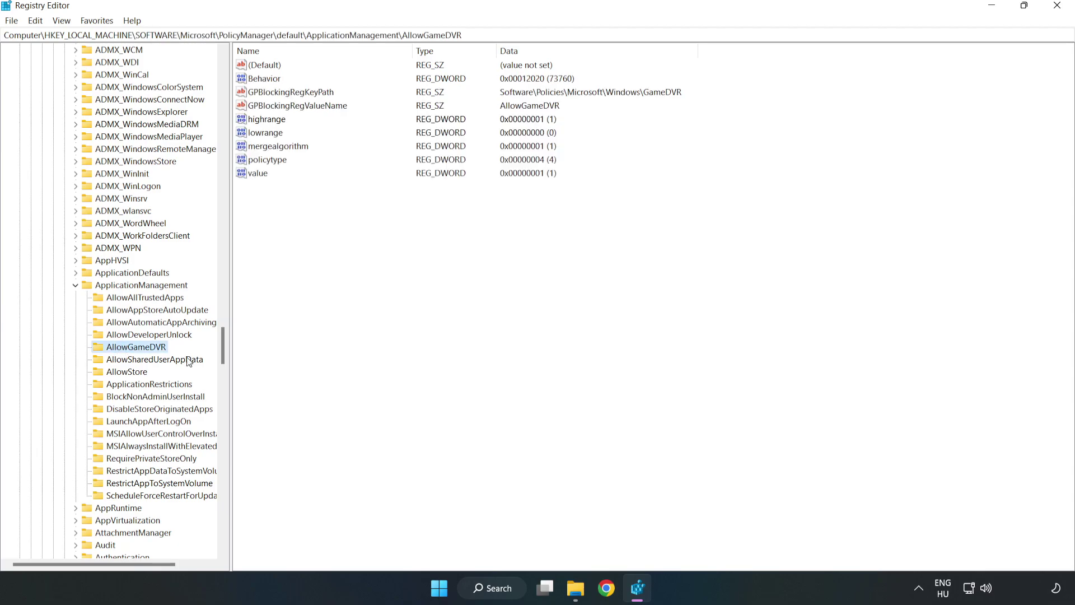
click(249, 175)
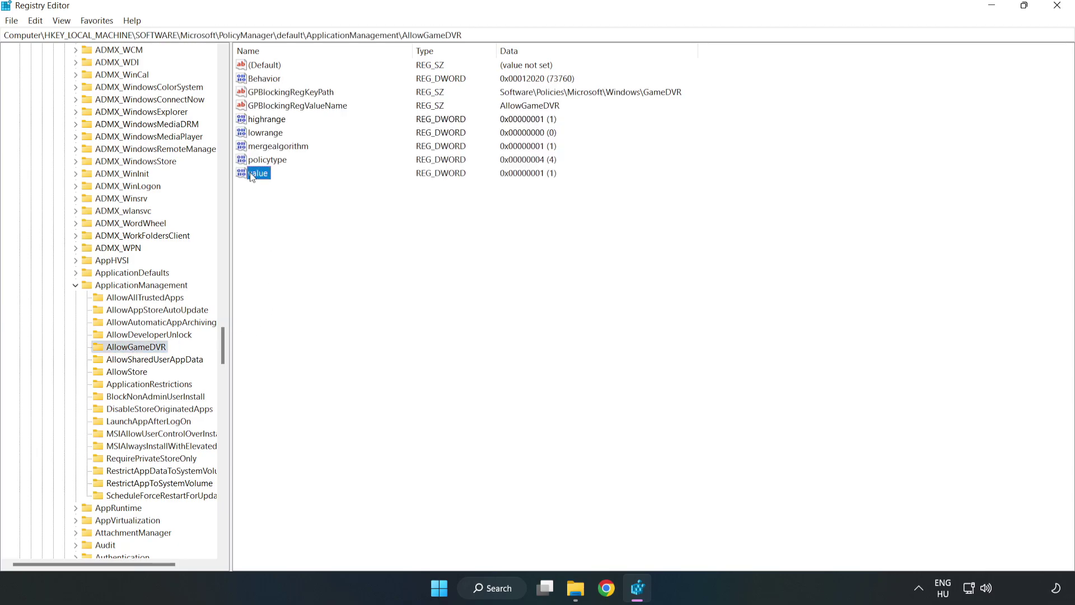
right_click(262, 178)
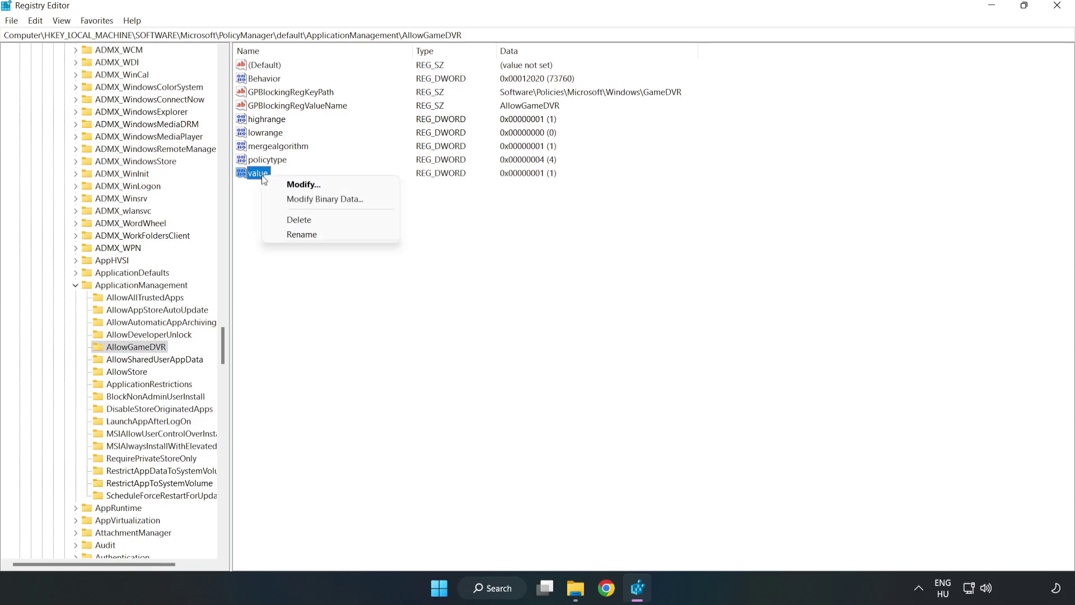
click(308, 185)
drag(200, 72, 546, 221)
text(0)
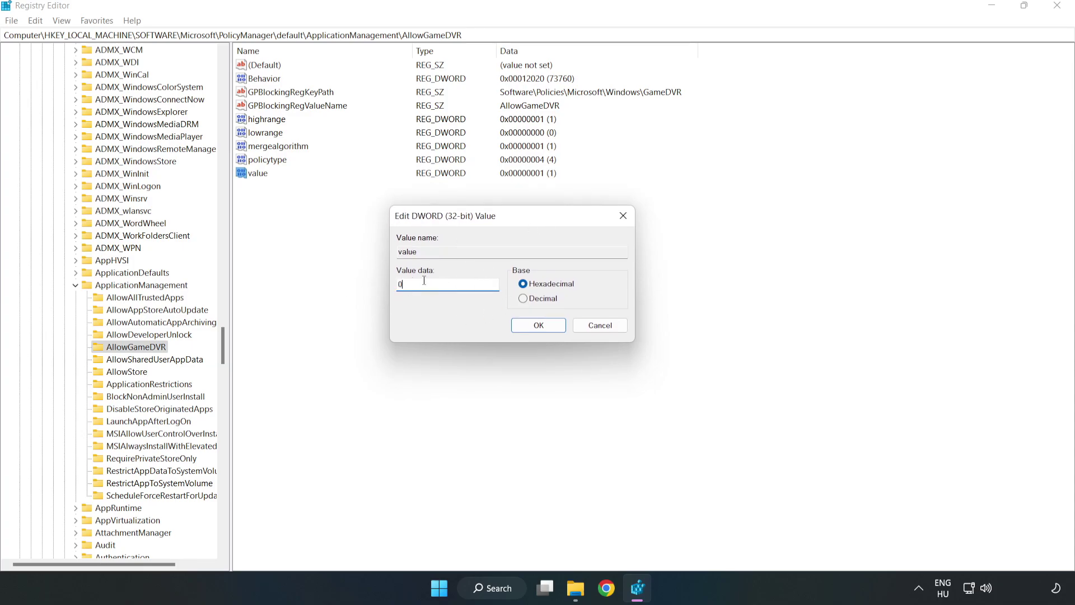
click(539, 325)
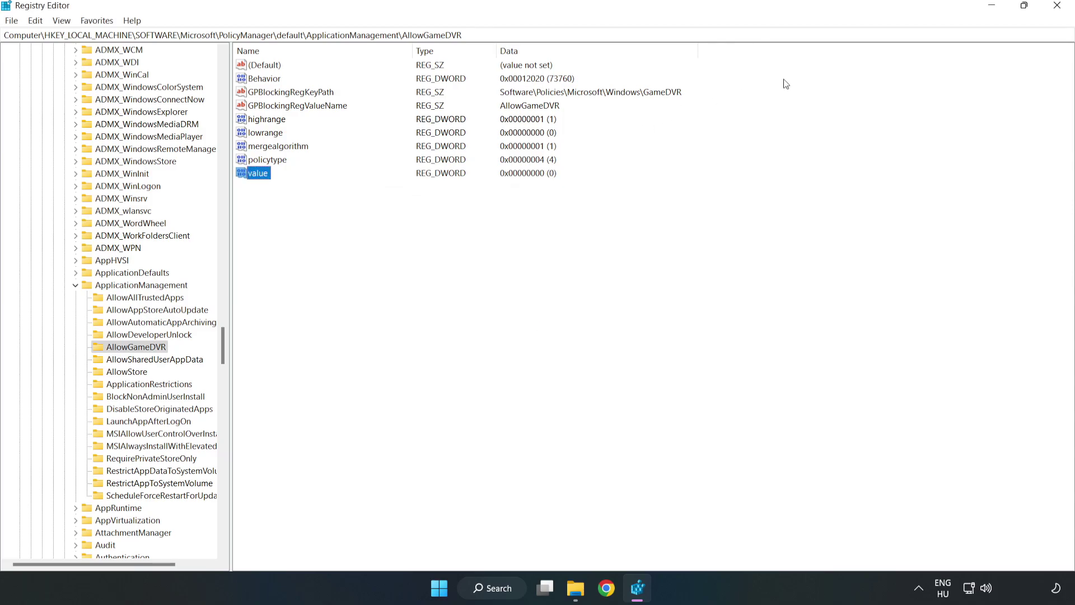
click(1057, 7)
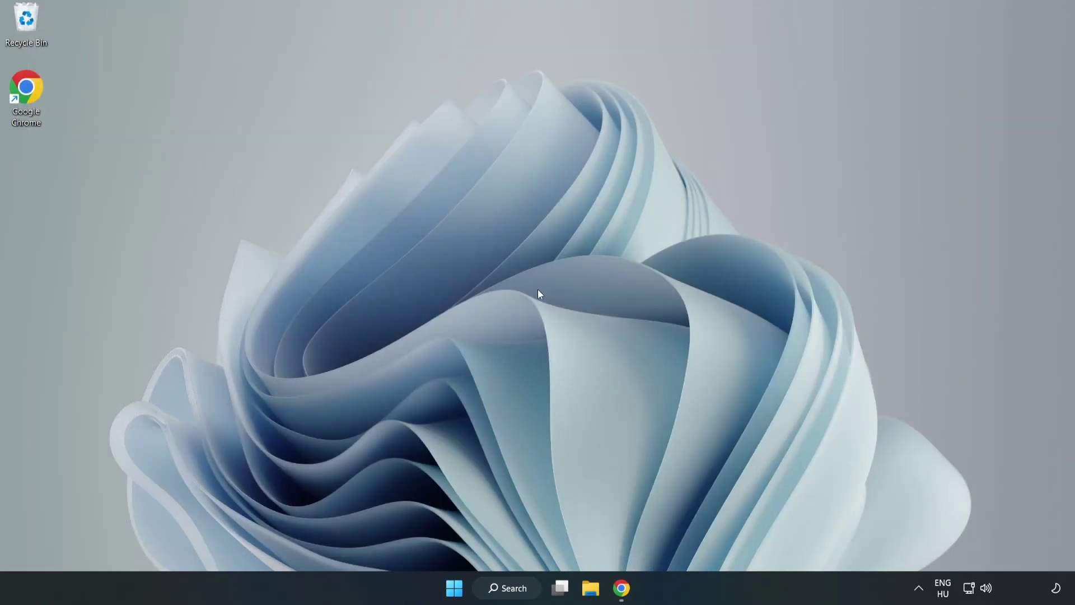
Restore Chrome on Microsoft's DirectX End-User Runtime Web Installer download page.
click(622, 589)
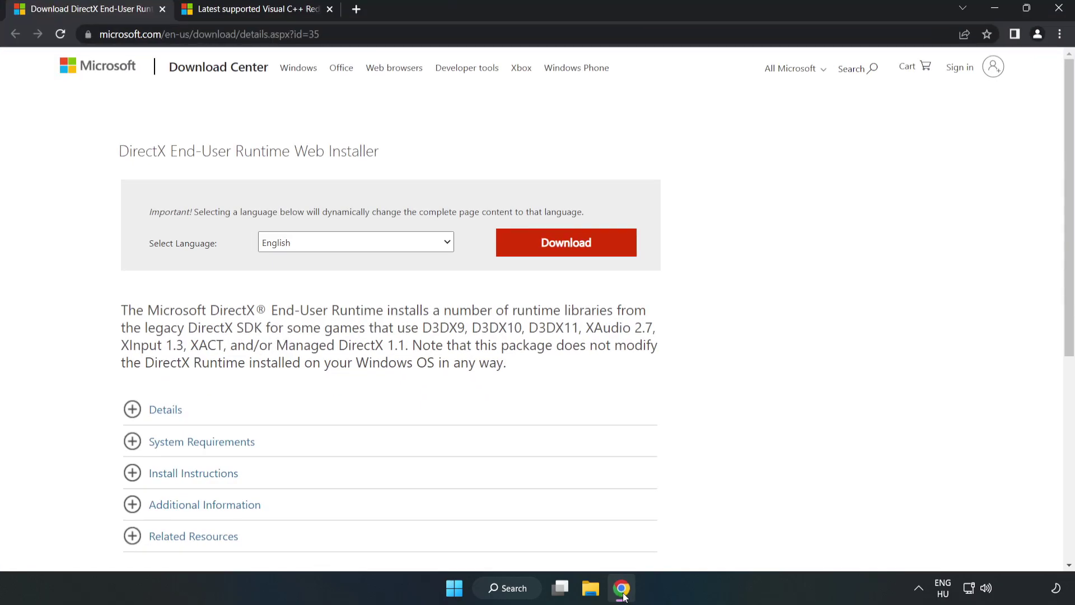
drag(269, 33, 354, 32)
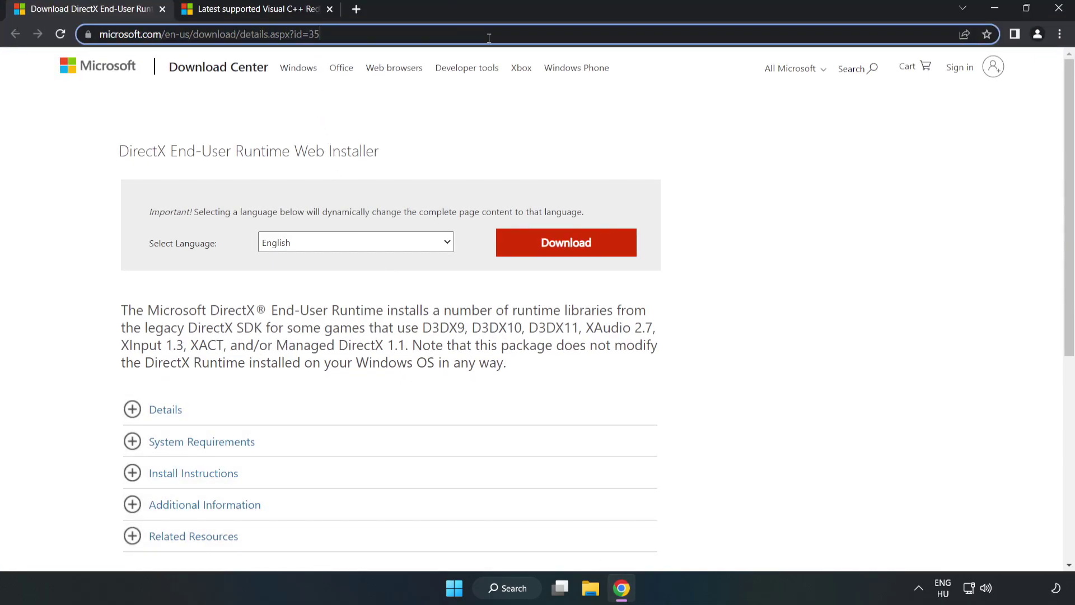
click(435, 128)
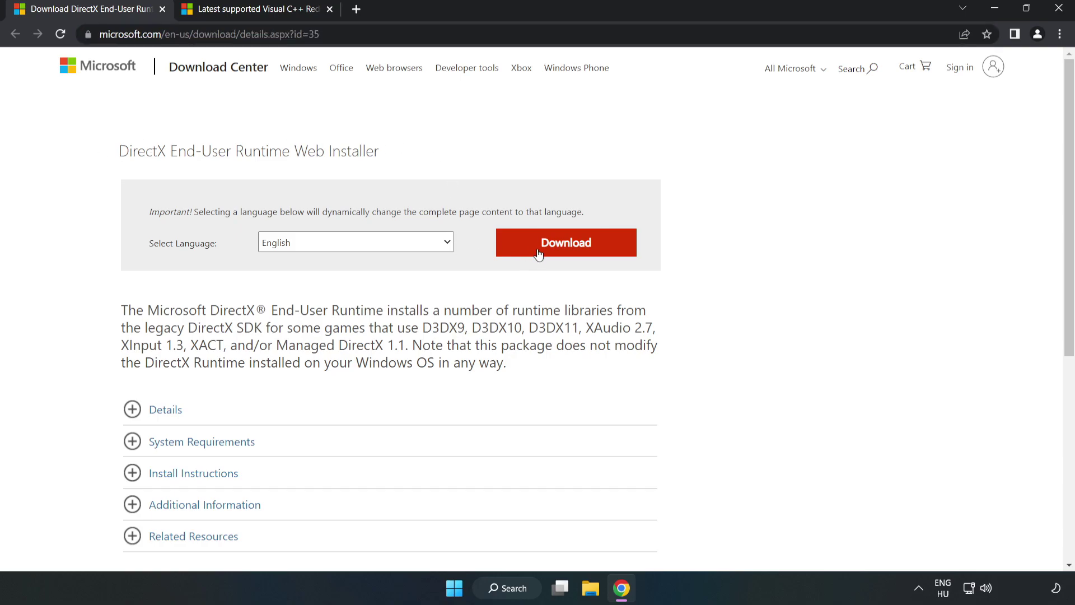
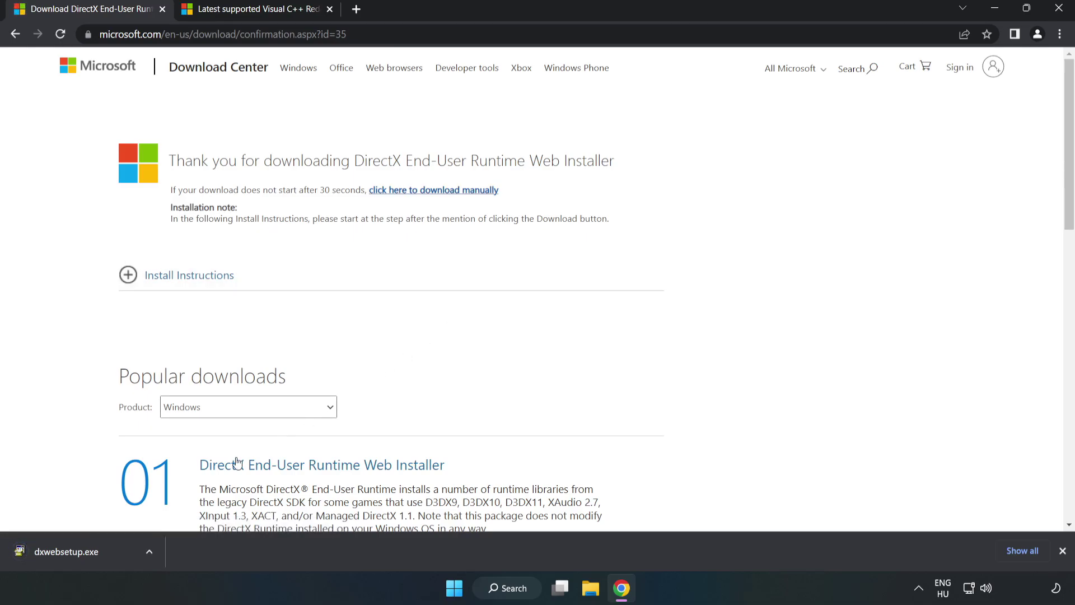
Launch dxwebsetup.exe and accept the DirectX license agreement.
click(109, 555)
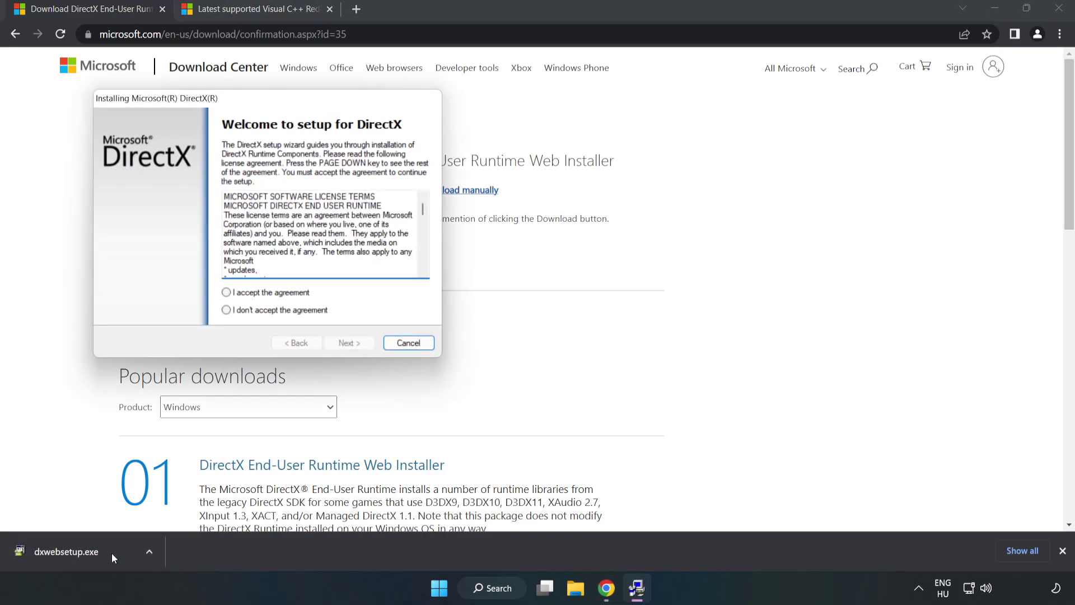
drag(244, 104, 532, 172)
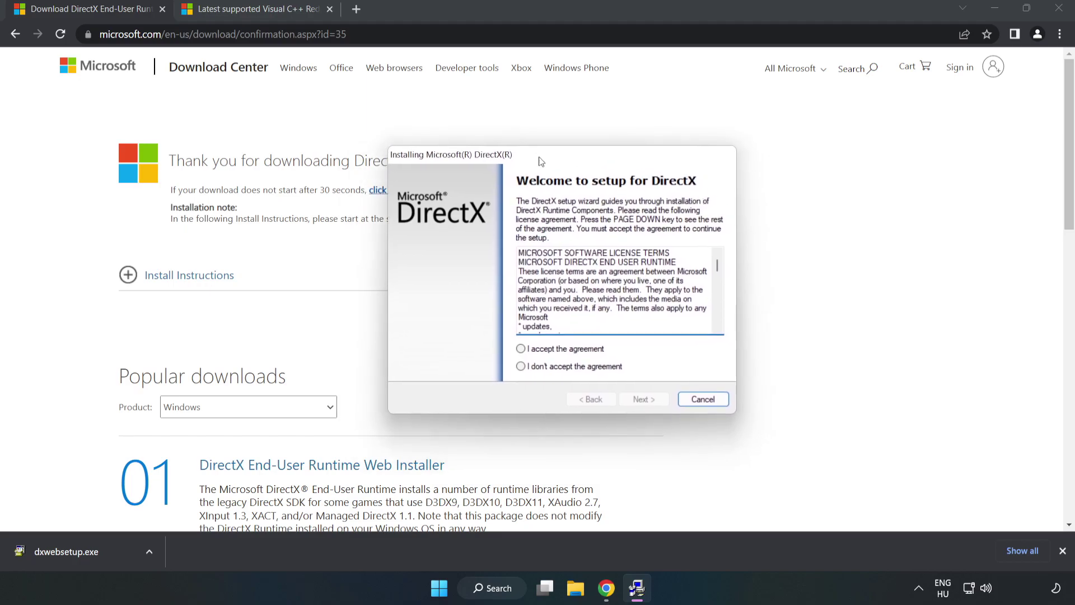
drag(692, 268, 692, 312)
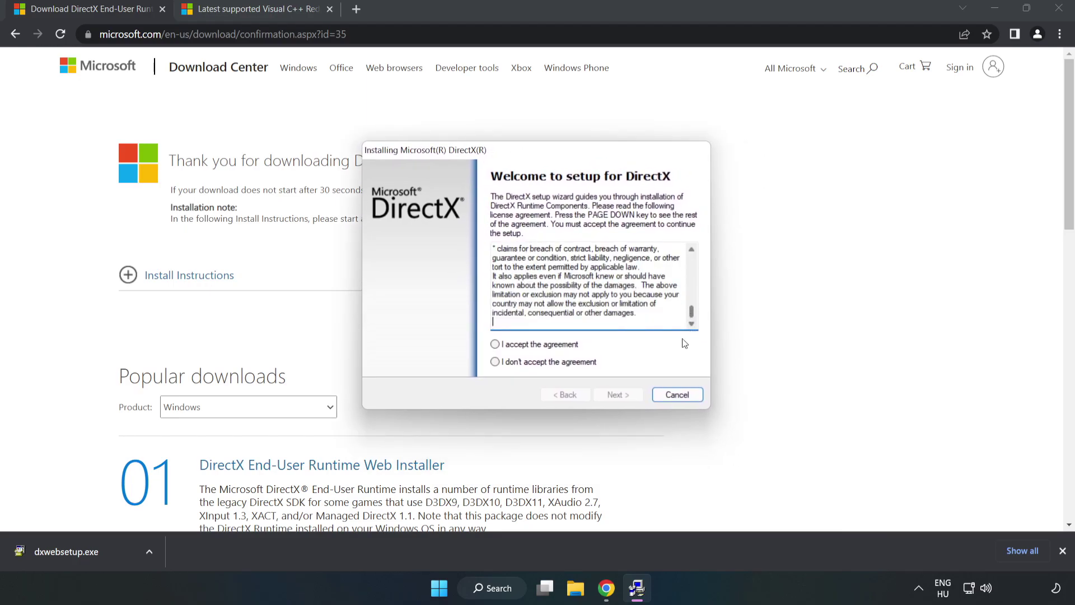
click(491, 344)
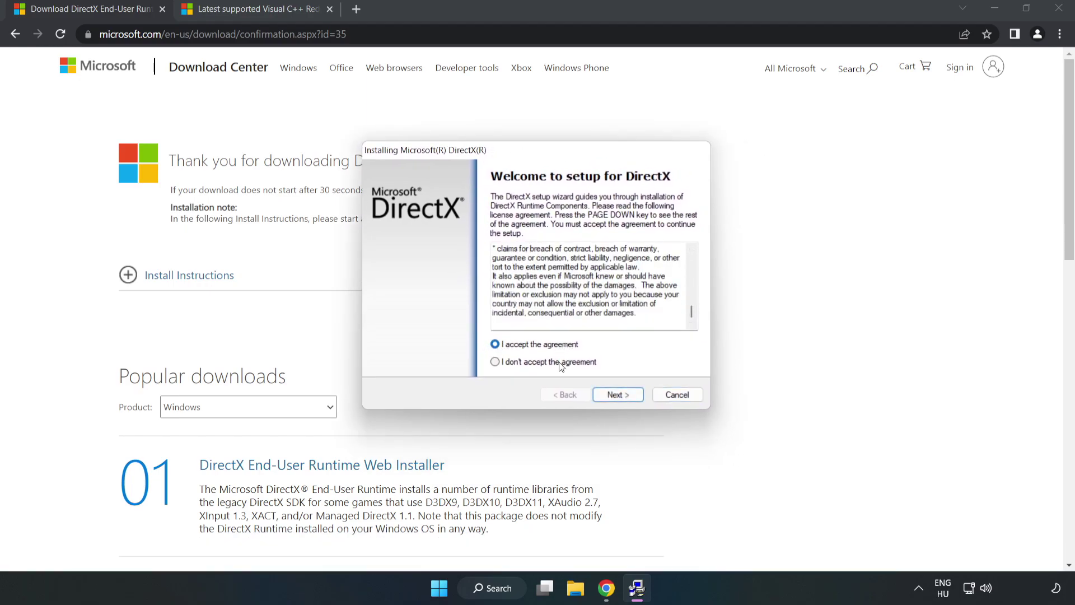
click(622, 395)
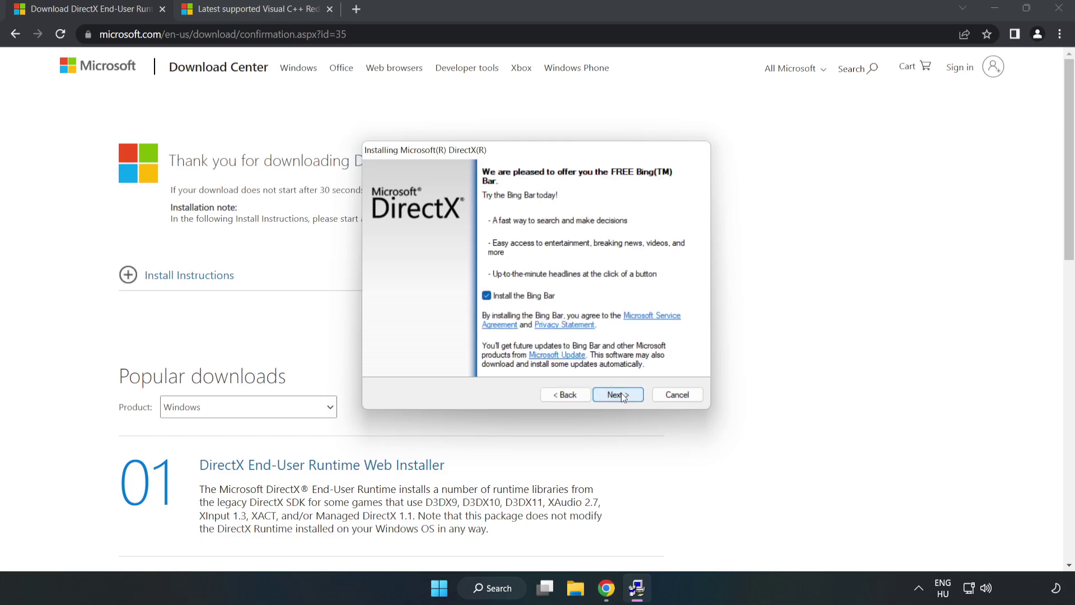
Decline the Bing Bar, run the DirectX install (newer version found) and finish setup.
click(486, 296)
click(620, 393)
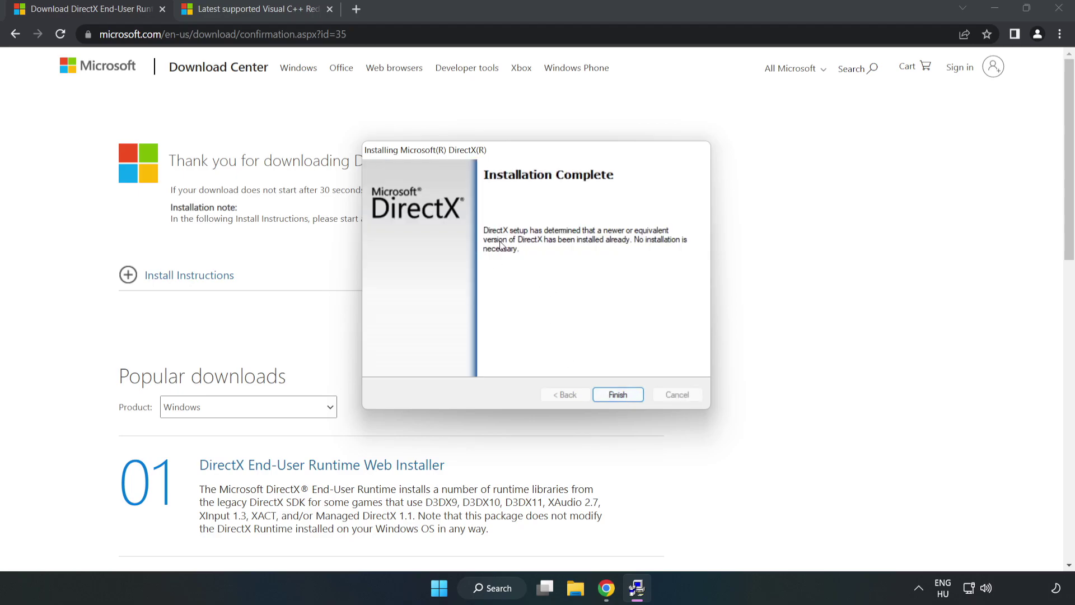
click(618, 395)
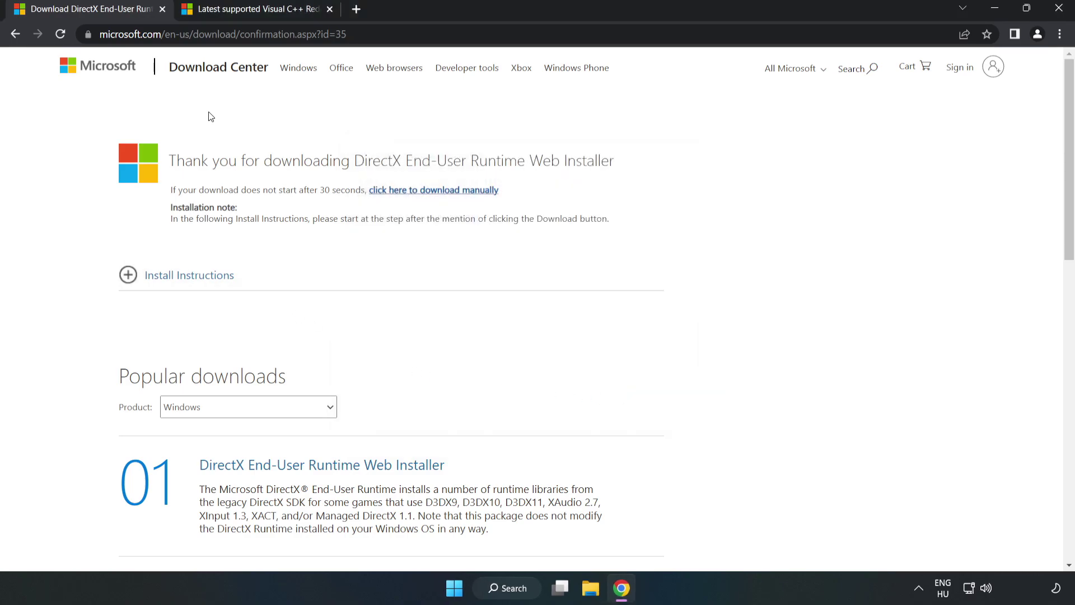
Close the DirectX tab and return to the Visual C++ redistributable article.
click(163, 13)
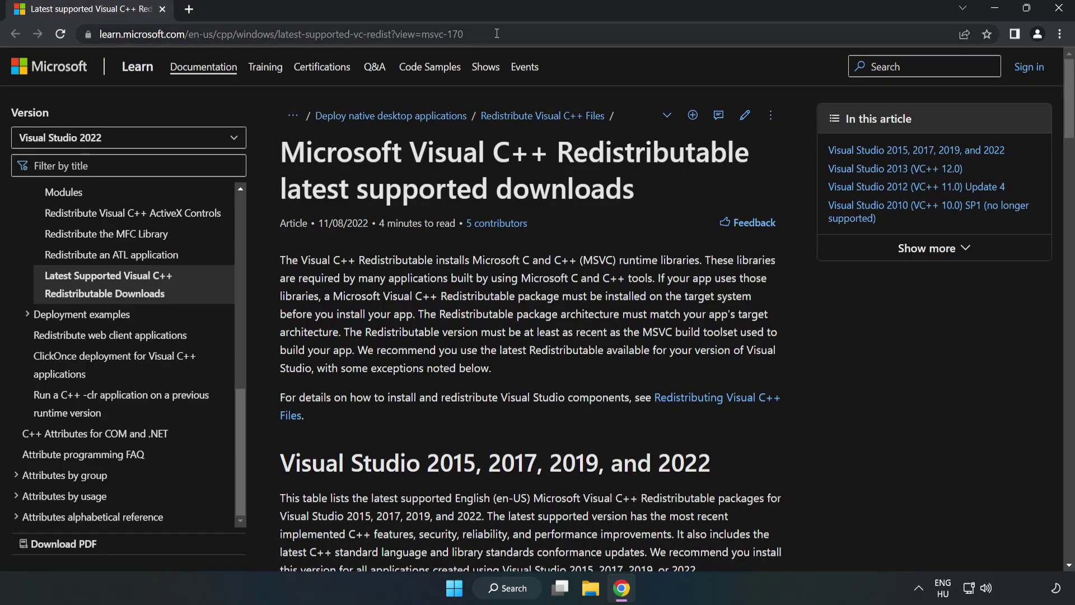
click(244, 32)
key(End)
click(555, 184)
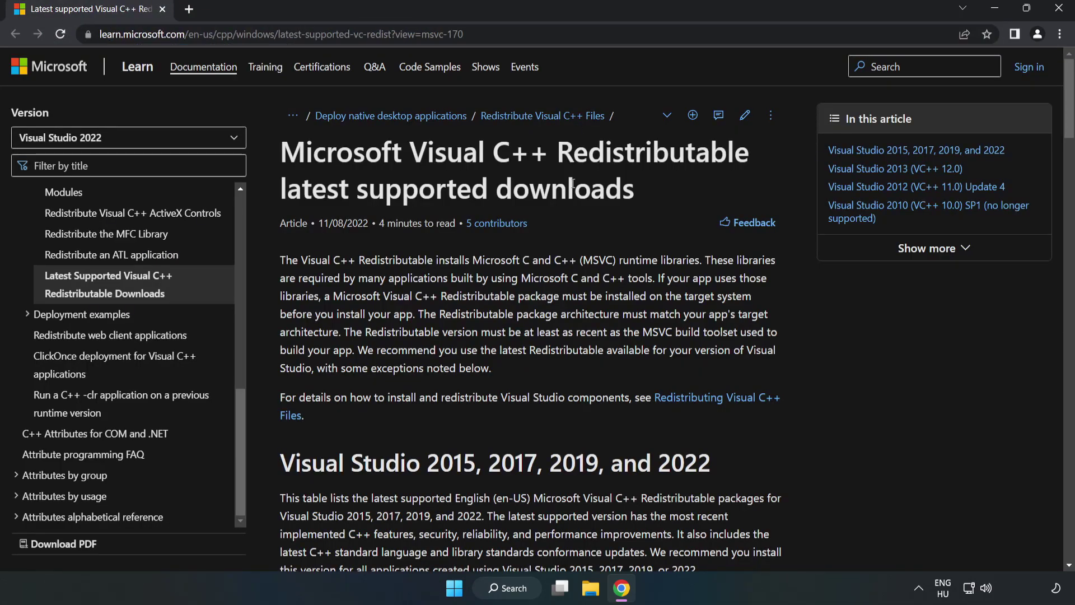
drag(1070, 121, 1070, 145)
scroll(1070, 144, down, 3)
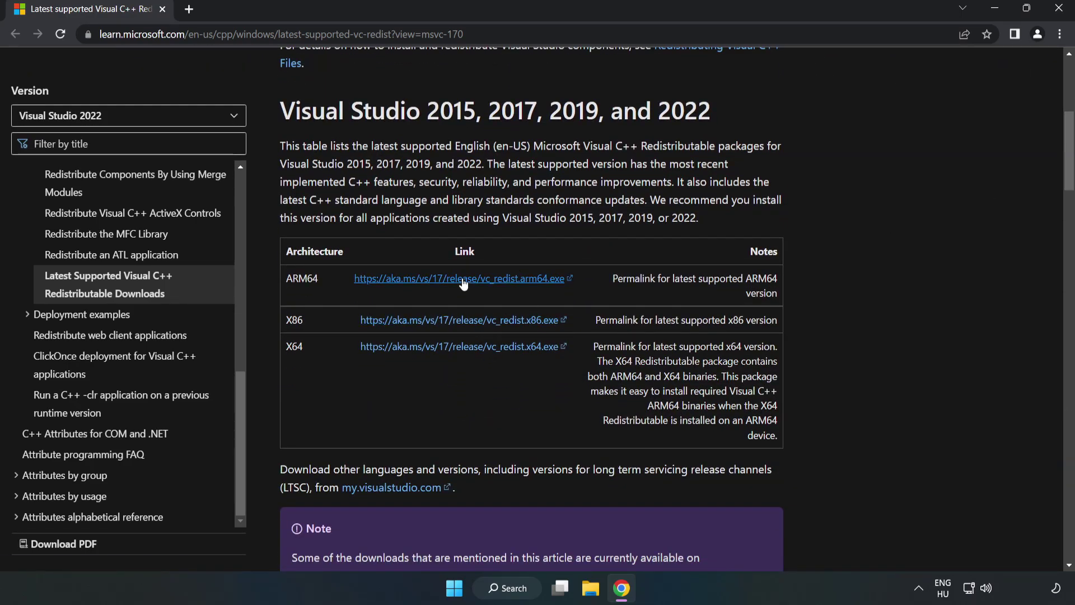
Download the ARM64, x86 and x64 VC_redist installers, allowing multiple downloads.
click(471, 322)
click(473, 348)
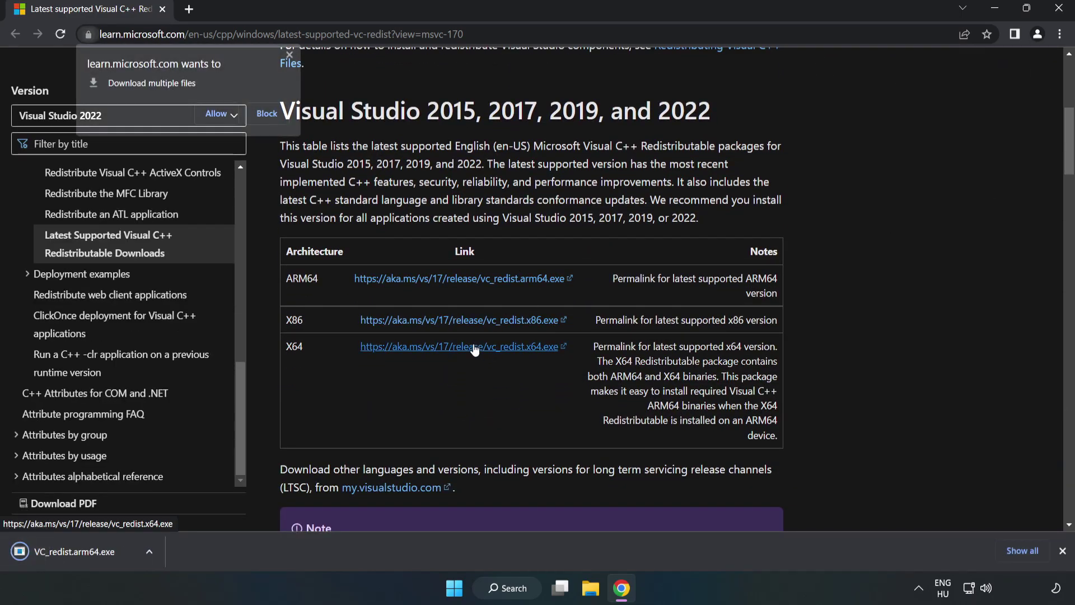
click(217, 113)
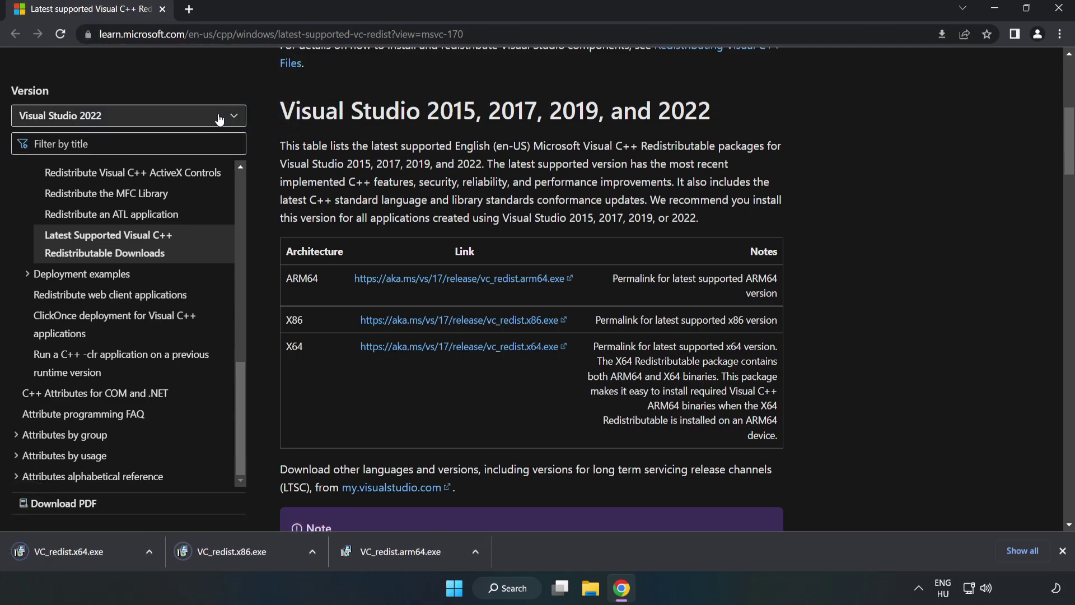
Run VC_redist.arm64.exe, which fails as unsupported on this processor, and close it.
click(412, 555)
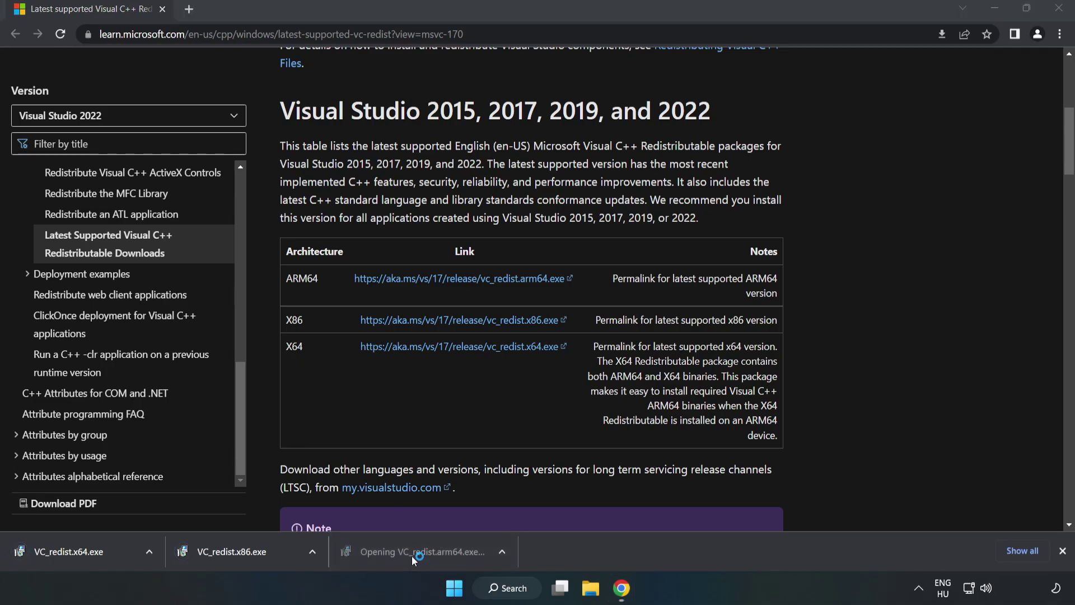
drag(686, 276, 689, 324)
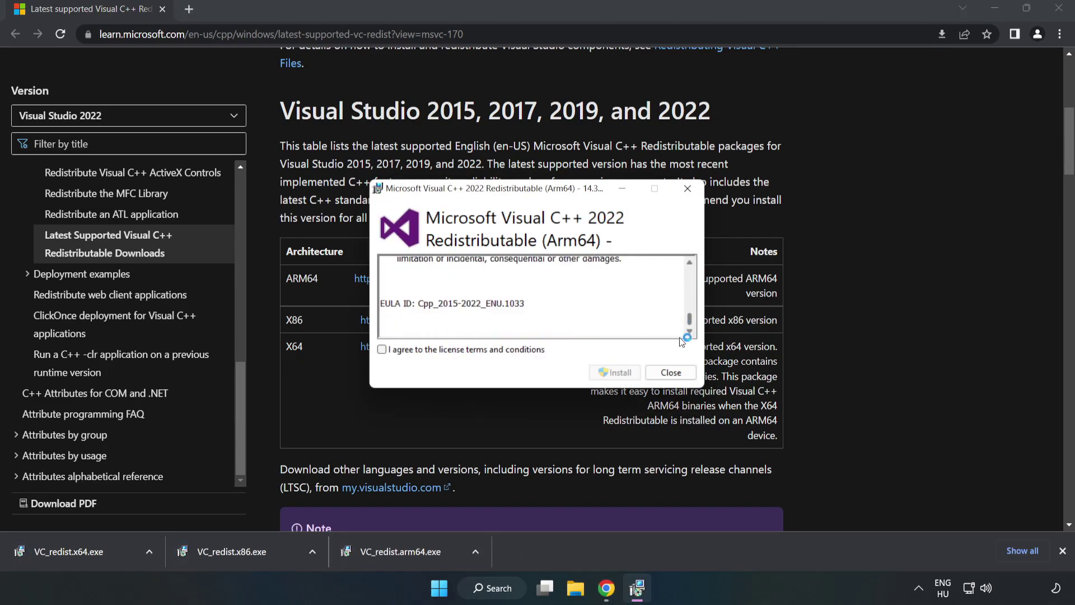
click(471, 350)
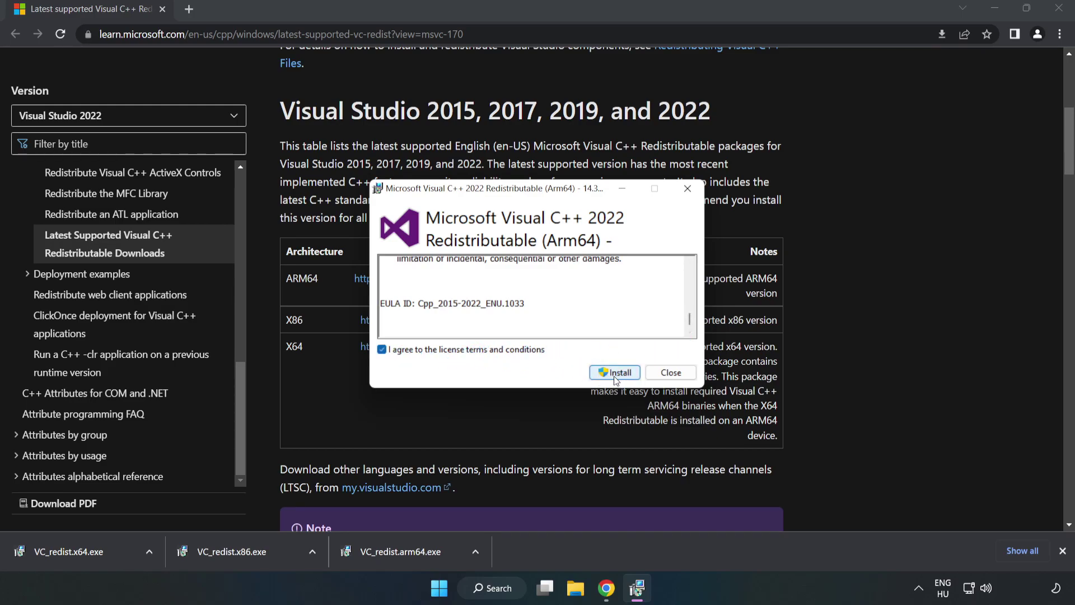
click(615, 375)
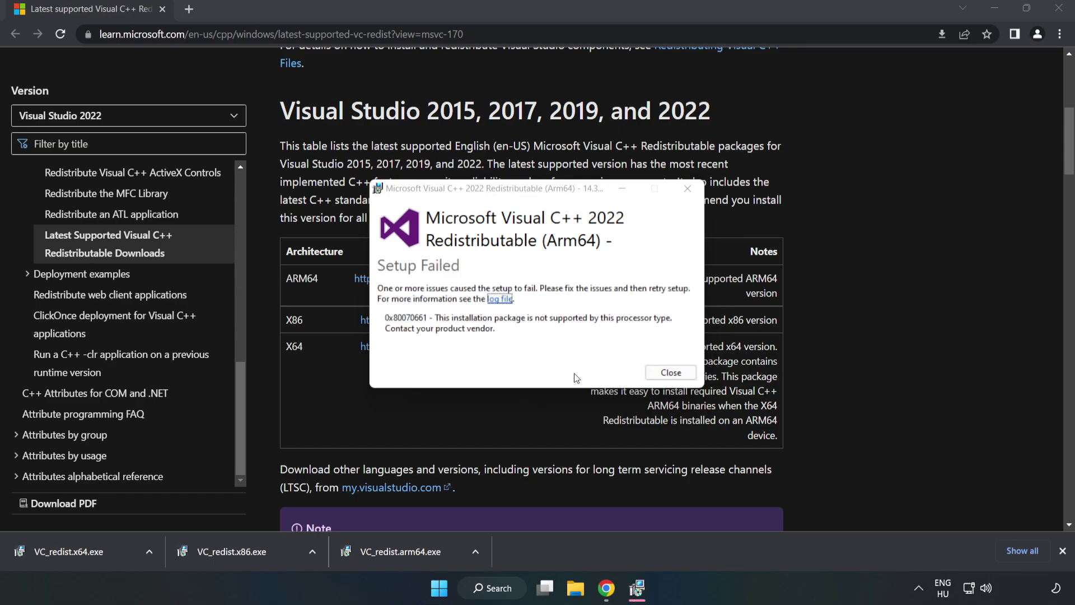
click(671, 372)
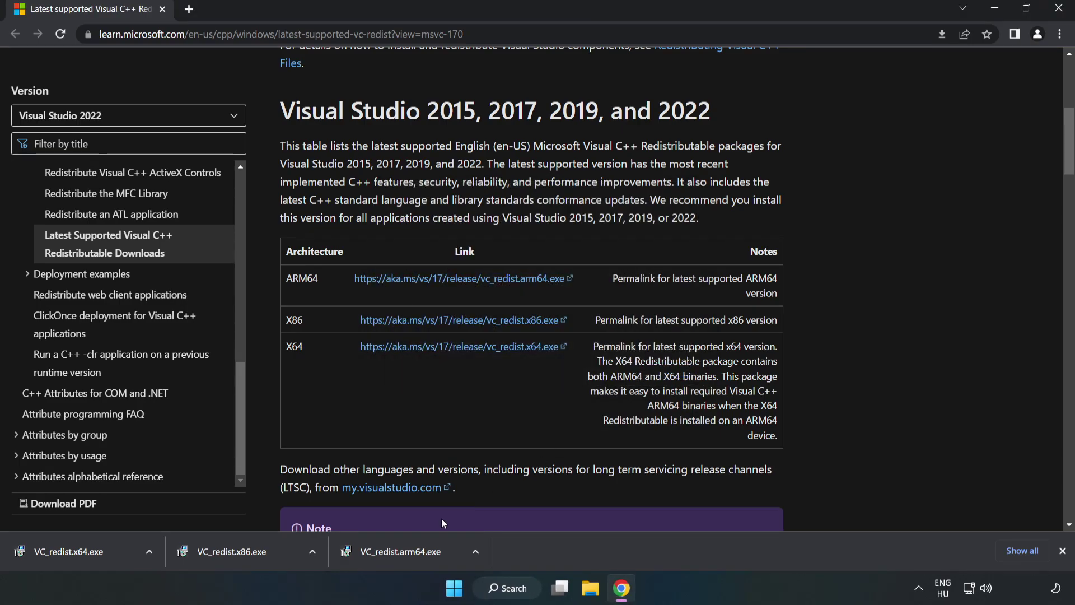
Install VC_redist.x86.exe and VC_redist.x64.exe successfully, closing without restarting.
click(231, 551)
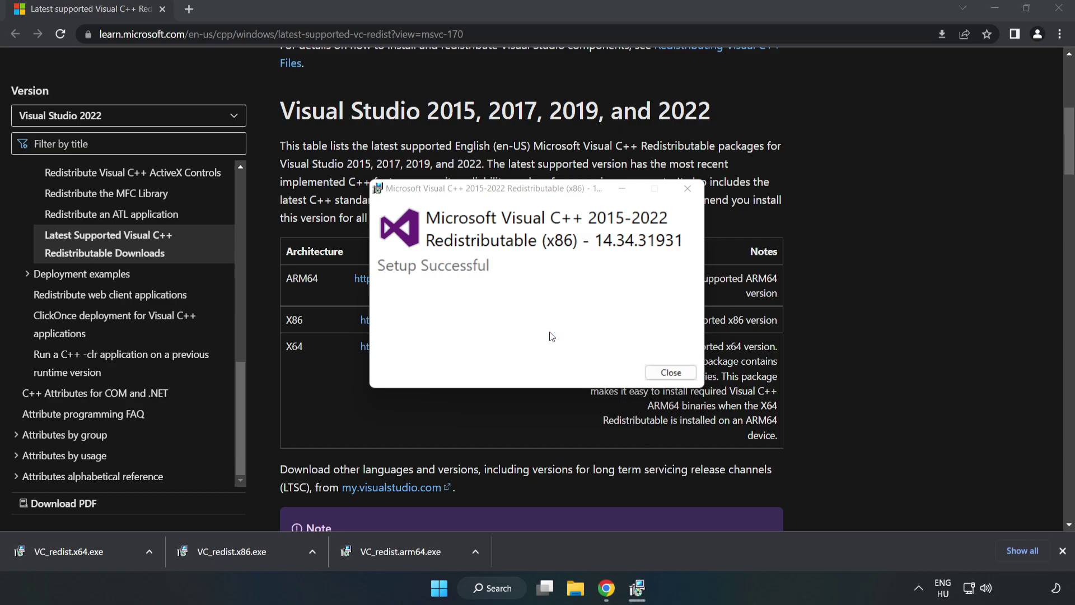
click(671, 373)
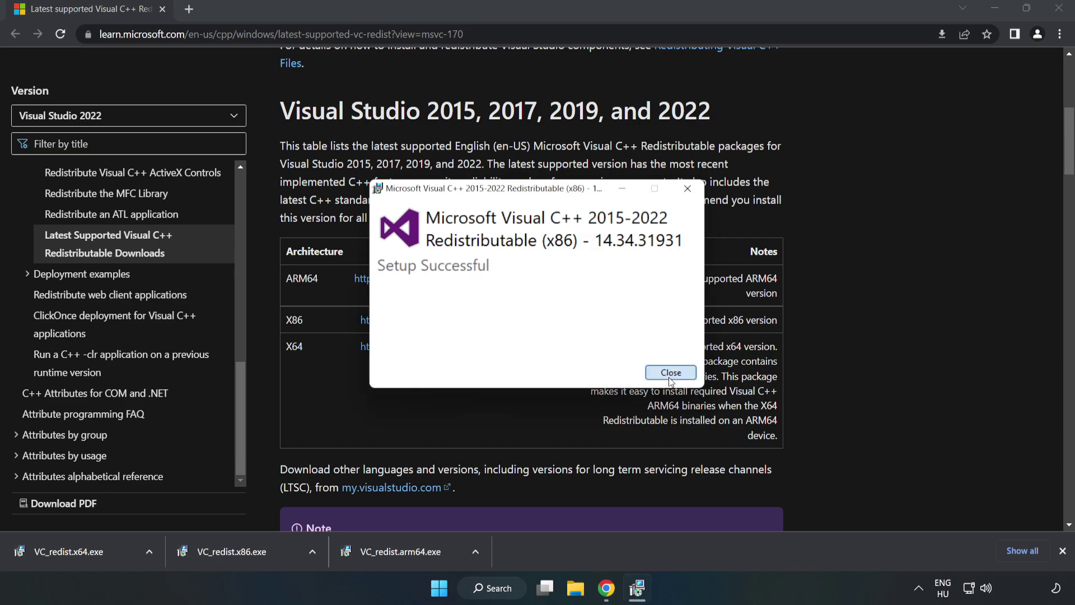
click(58, 548)
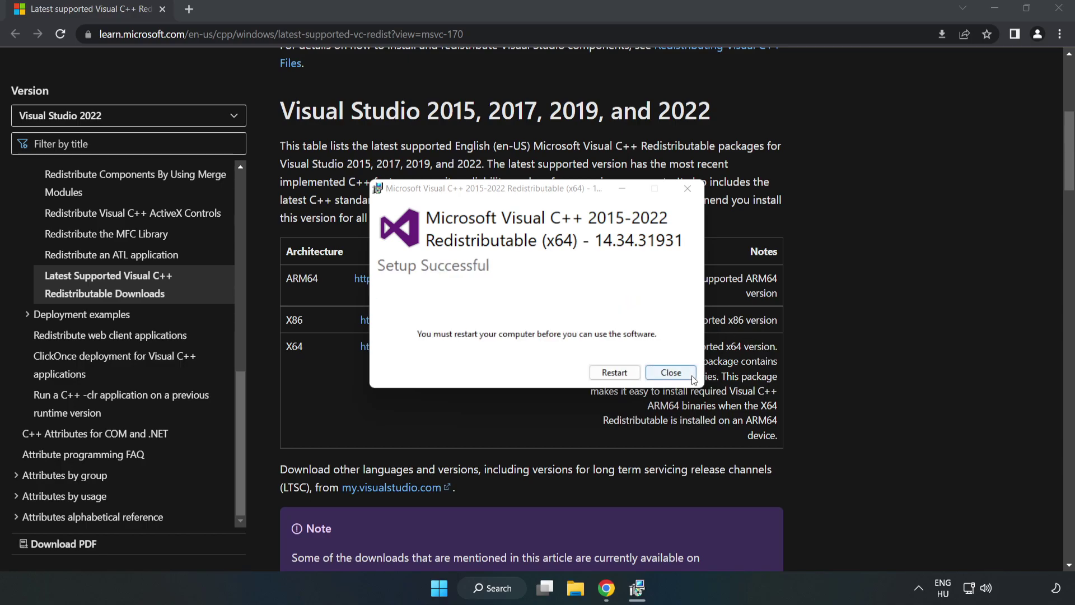
click(671, 373)
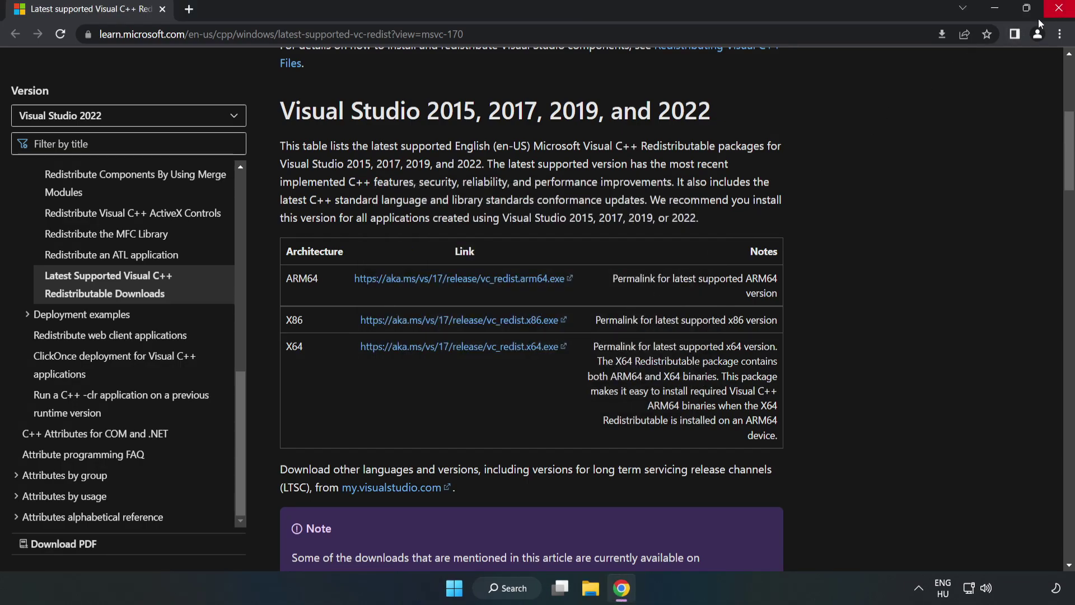
Close Chrome and show the Start menu power options including Restart.
click(1060, 12)
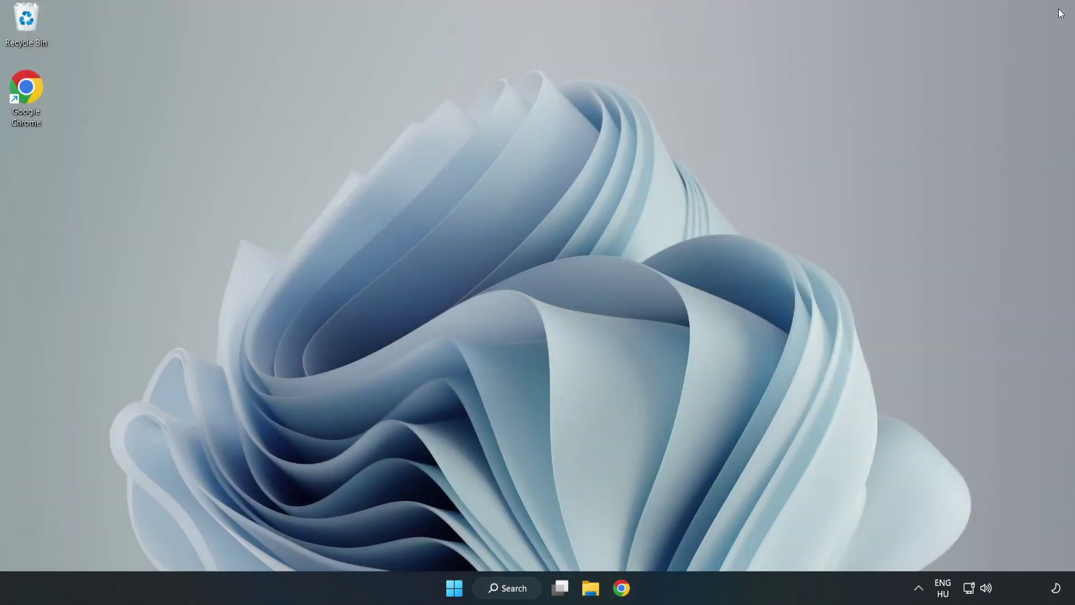
click(452, 591)
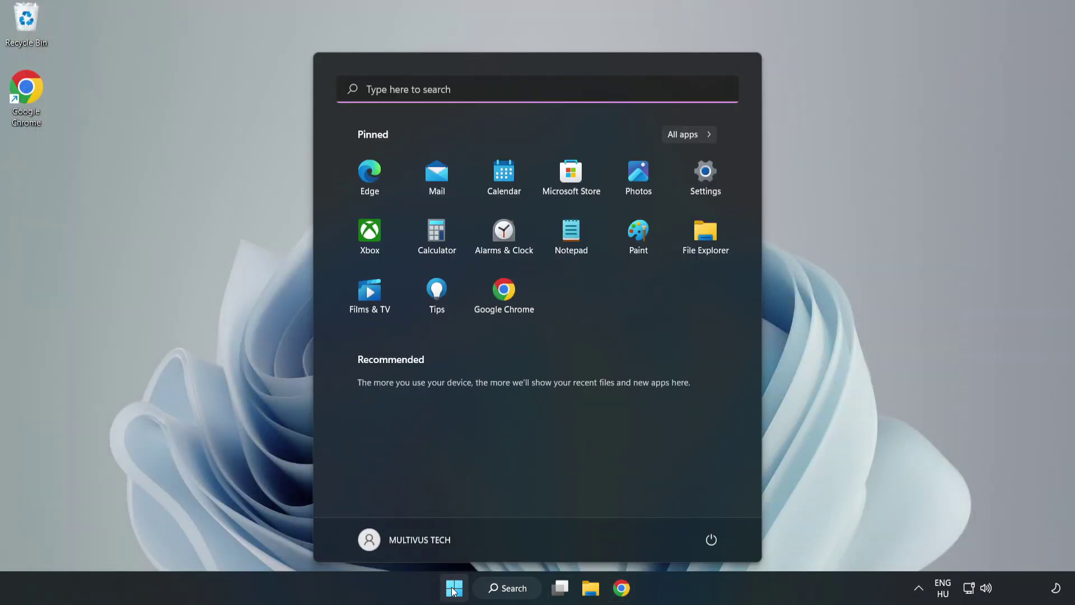
click(710, 541)
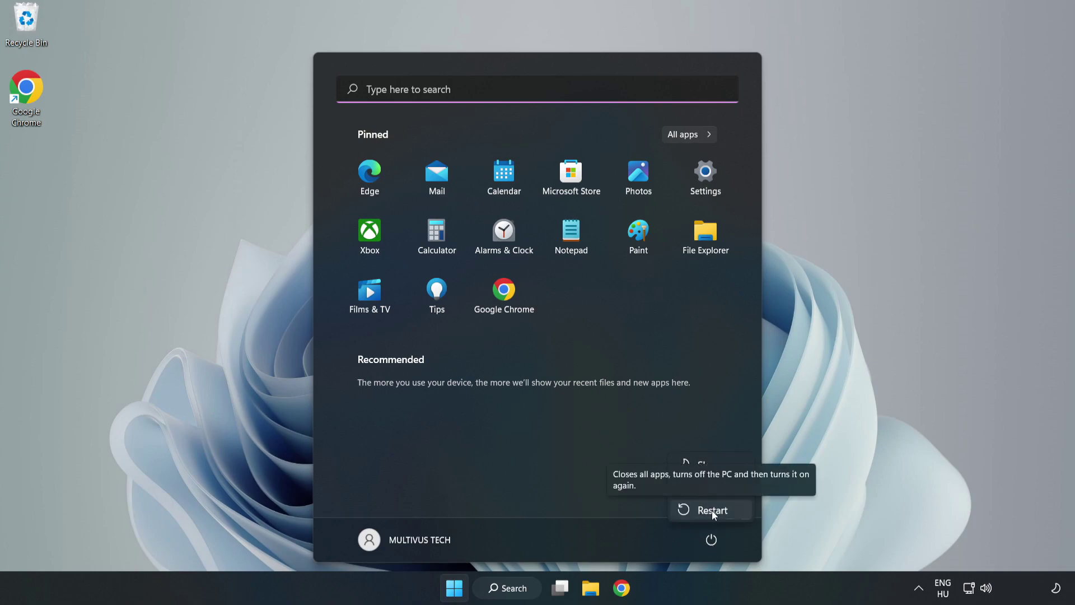